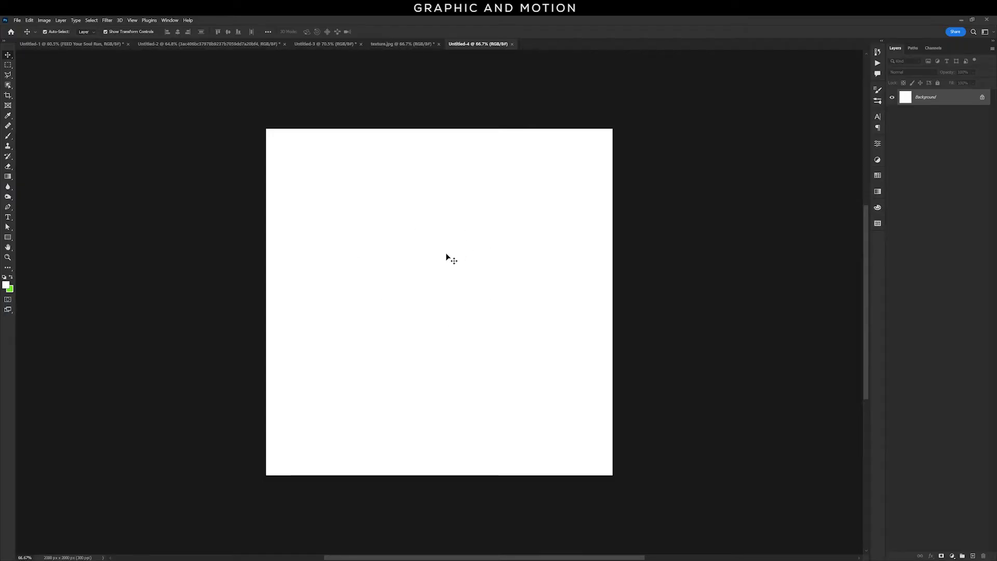
# - Cover the canvas with a dark grey #2c2c2c Solid Color fill layer
pyautogui.click(953, 556)
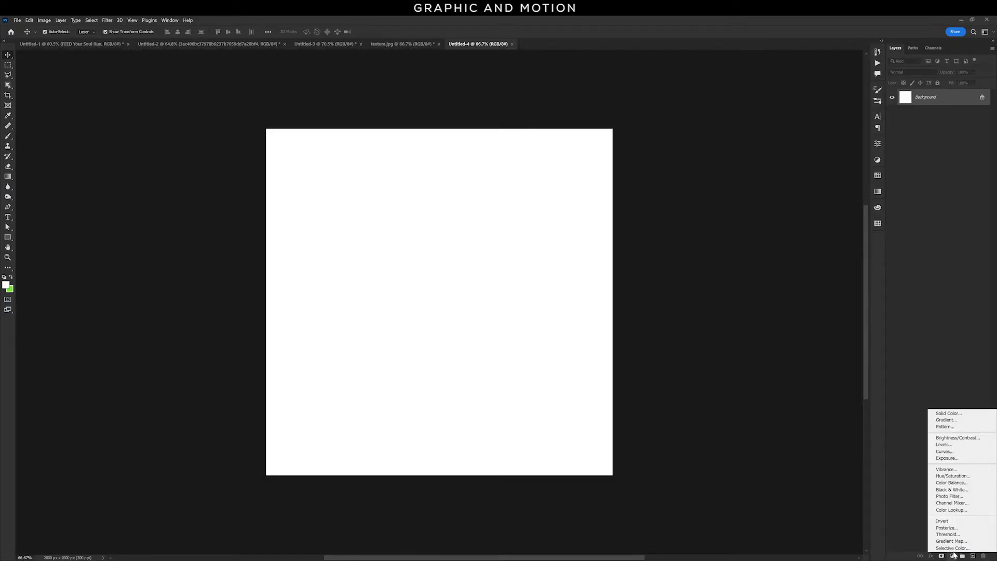
pyautogui.click(949, 414)
pyautogui.moveTo(791, 263); pyautogui.dragTo(753, 304)
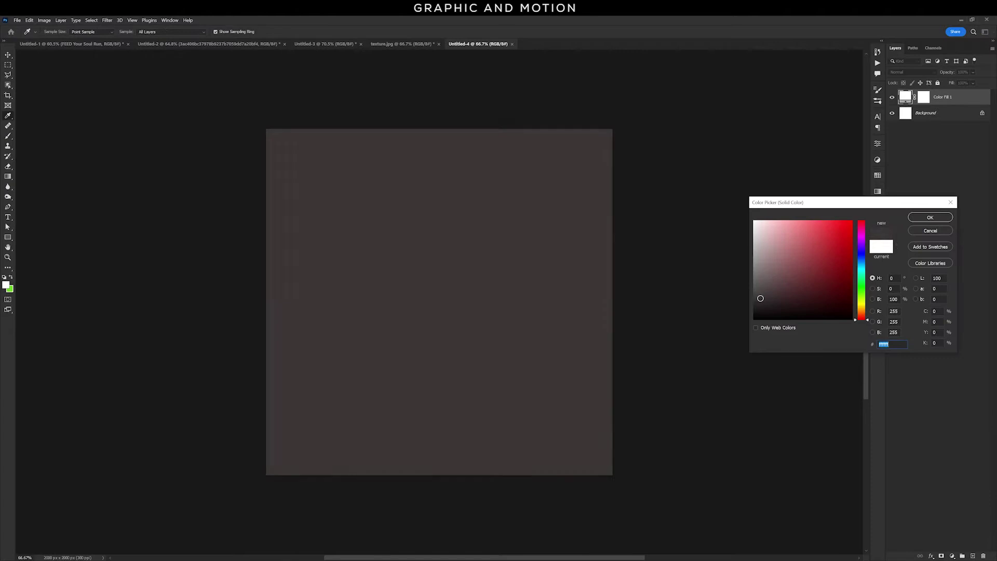
pyautogui.click(944, 219)
# - Bring the texture.jpg grunge texture into the poster and set its opacity to 15%
pyautogui.click(397, 45)
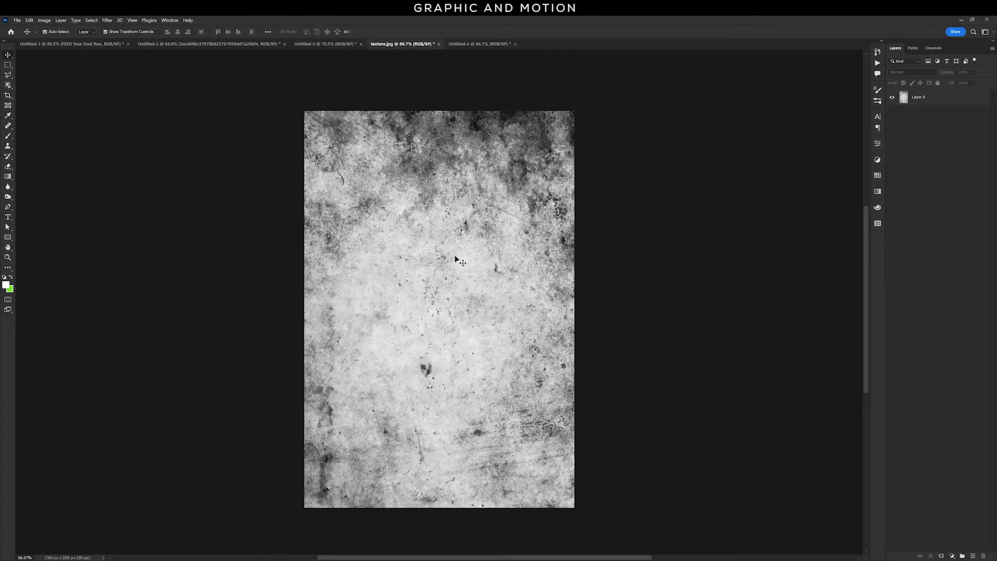
pyautogui.moveTo(451, 197)
pyautogui.mouseDown()
pyautogui.moveTo(481, 318)
pyautogui.moveTo(469, 326)
pyautogui.mouseUp()
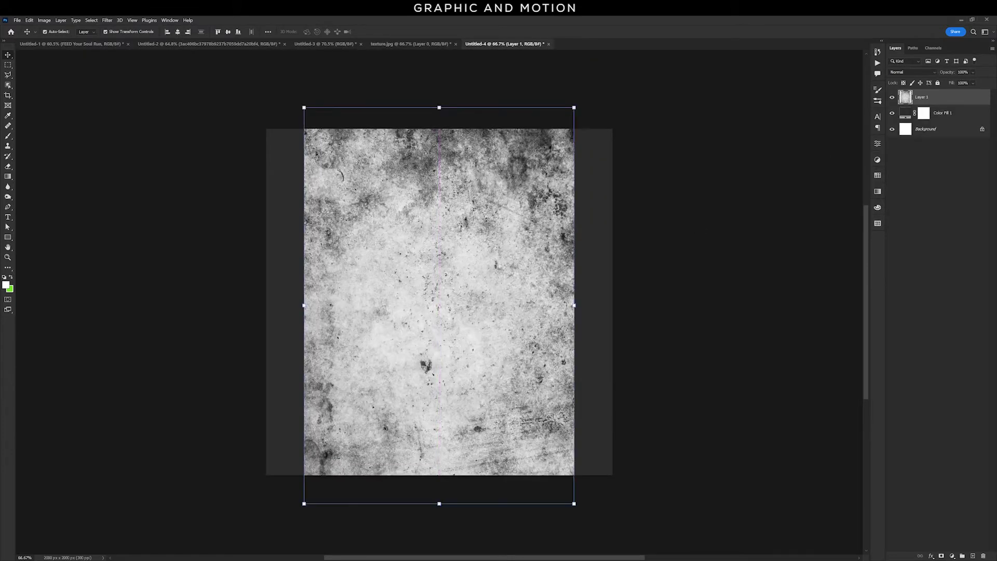
pyautogui.click(964, 72)
pyautogui.write('15')
pyautogui.press('Return')
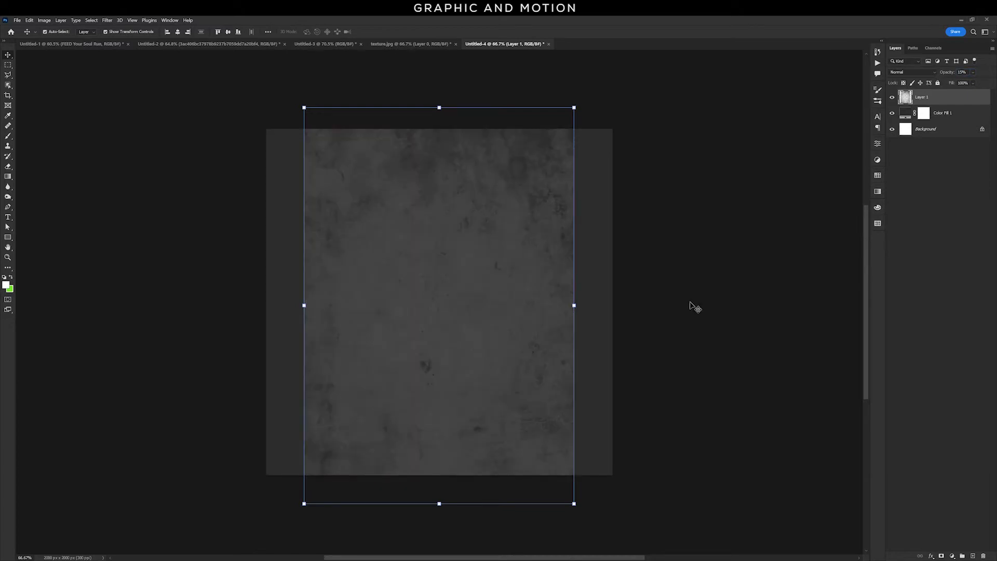
# - Stretch the texture to cover the whole square canvas and commit the transform
pyautogui.moveTo(575, 306); pyautogui.dragTo(613, 306)
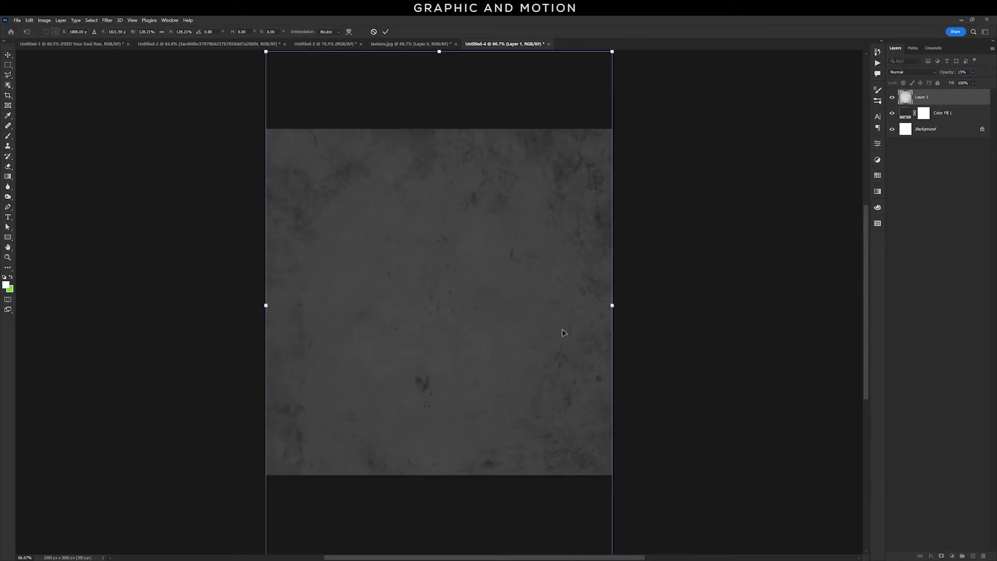
pyautogui.click(671, 340)
pyautogui.click(8, 237)
pyautogui.rightClick(7, 238)
# - Draw a no-fill rectangle frame with a white 2 px stroke, nearly filling the canvas
pyautogui.click(31, 234)
pyautogui.click(87, 32)
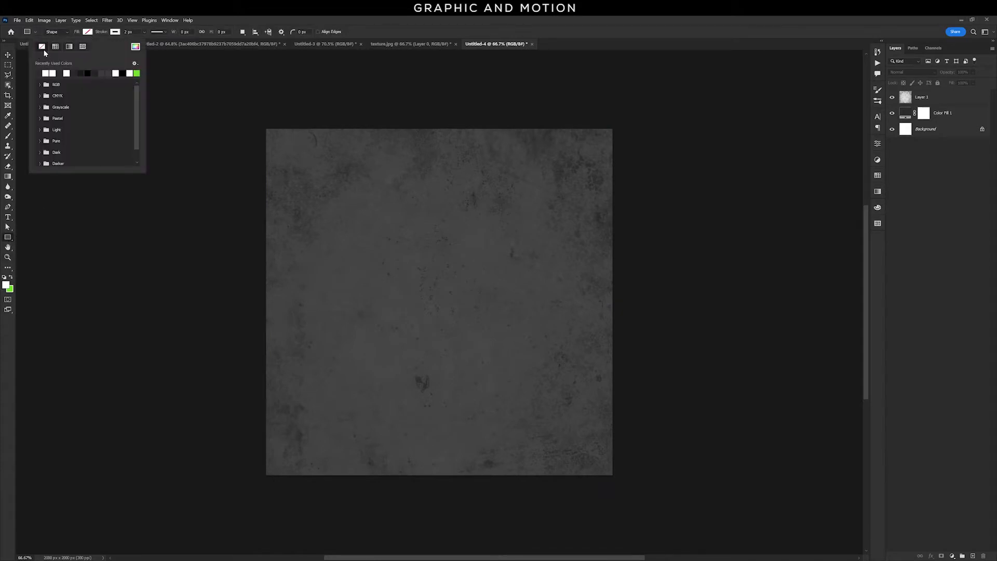
pyautogui.click(116, 33)
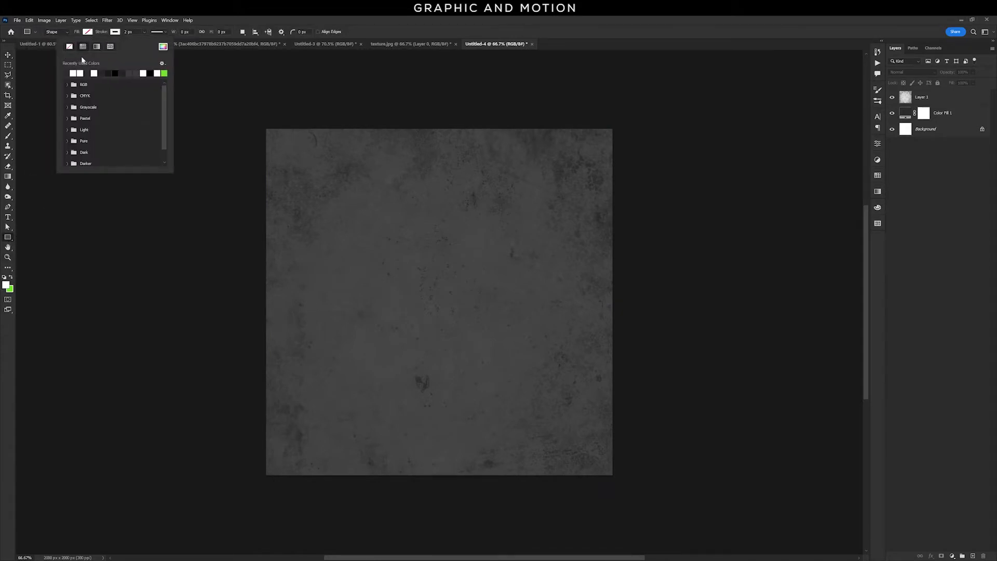
pyautogui.click(128, 32)
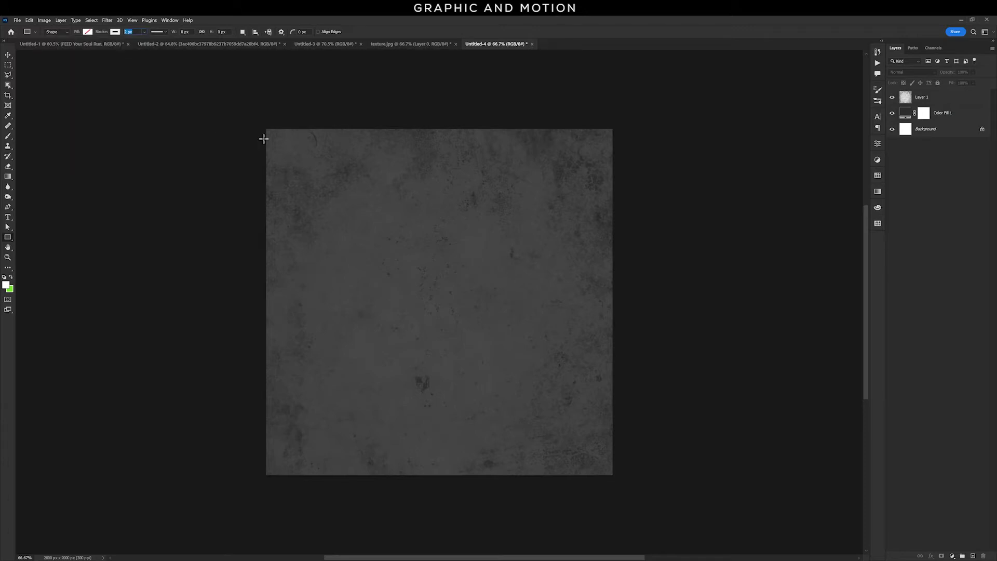
pyautogui.moveTo(277, 141)
pyautogui.mouseDown()
pyautogui.moveTo(620, 467)
pyautogui.moveTo(612, 463)
pyautogui.mouseUp()
# - Centre the rectangle frame relative to the canvas
pyautogui.click(7, 54)
pyautogui.click(267, 33)
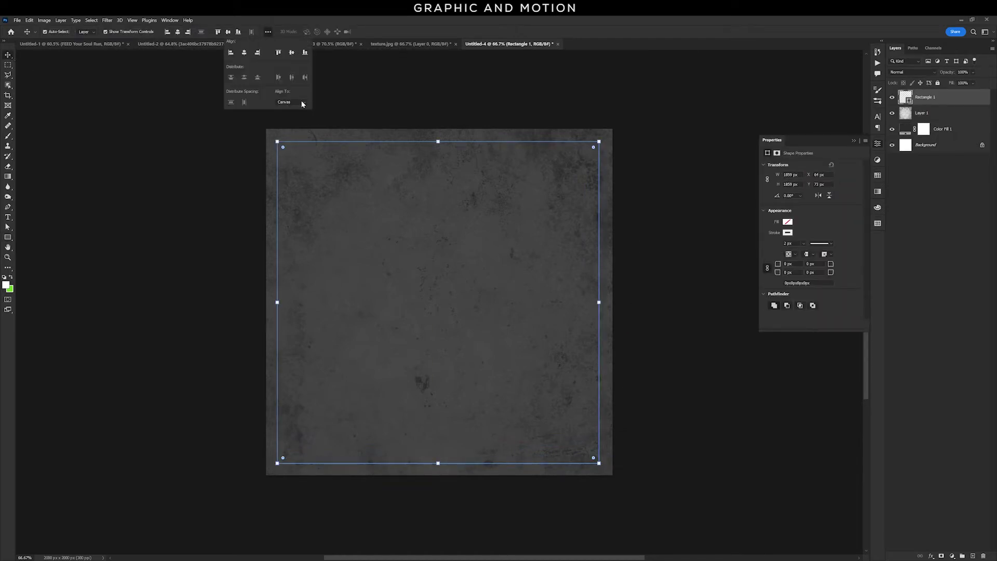
pyautogui.click(178, 32)
pyautogui.click(228, 32)
# - Convert the frame, texture and fill layers into one smart object and lock it
pyautogui.click(545, 125)
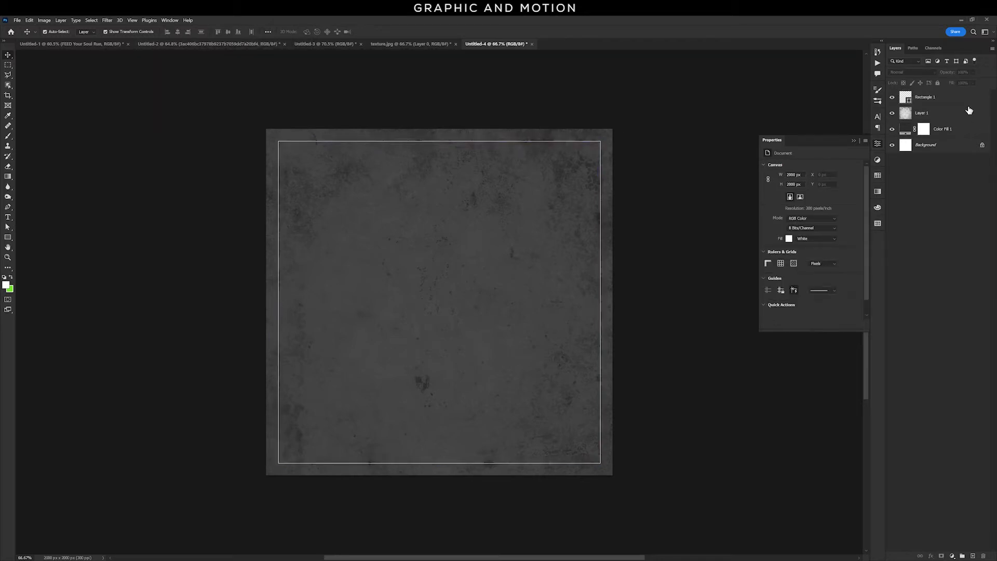
pyautogui.click(958, 100)
pyautogui.keyDown('shift'); pyautogui.click(958, 130); pyautogui.keyUp('shift')
pyautogui.rightClick(958, 130)
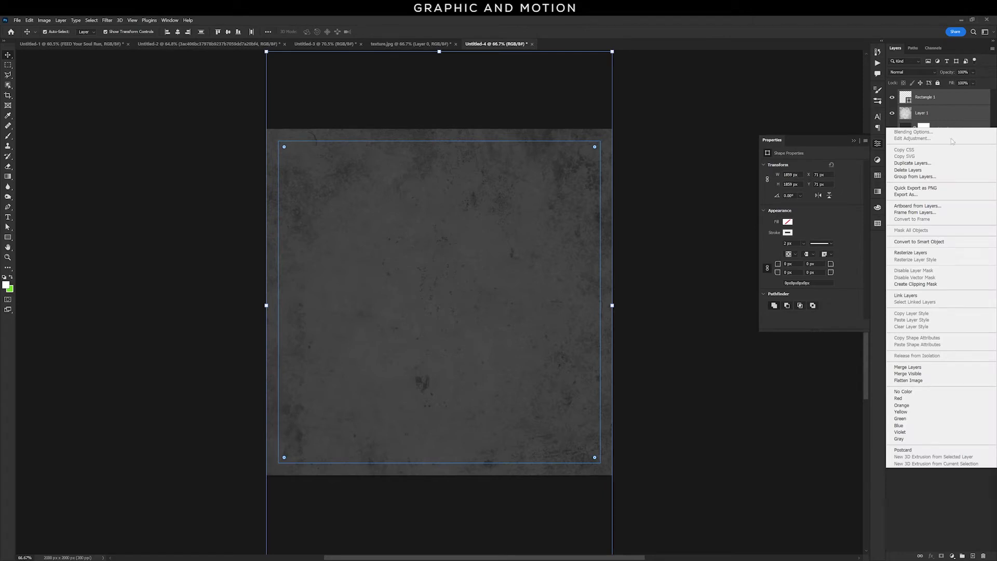
pyautogui.click(948, 244)
pyautogui.click(939, 83)
pyautogui.click(710, 104)
pyautogui.click(8, 217)
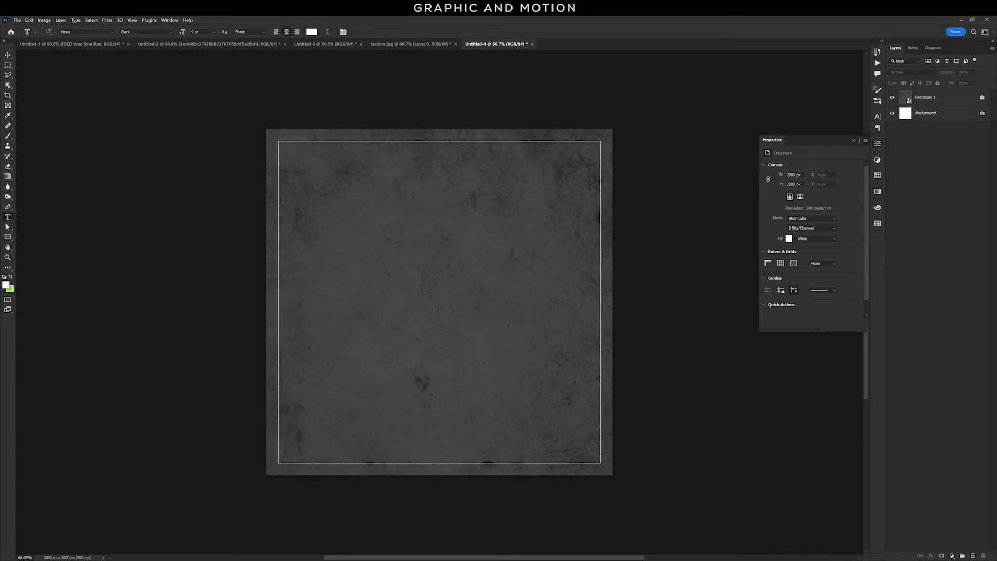
# - Set the type to Gobold Bold, 85 pt, in white
pyautogui.write('g')
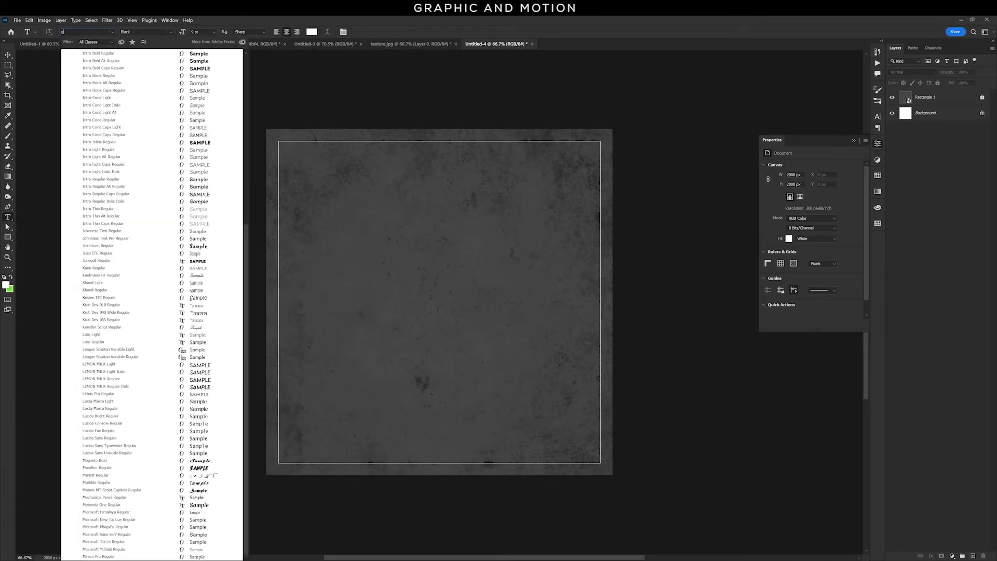
pyautogui.write('obold Bold')
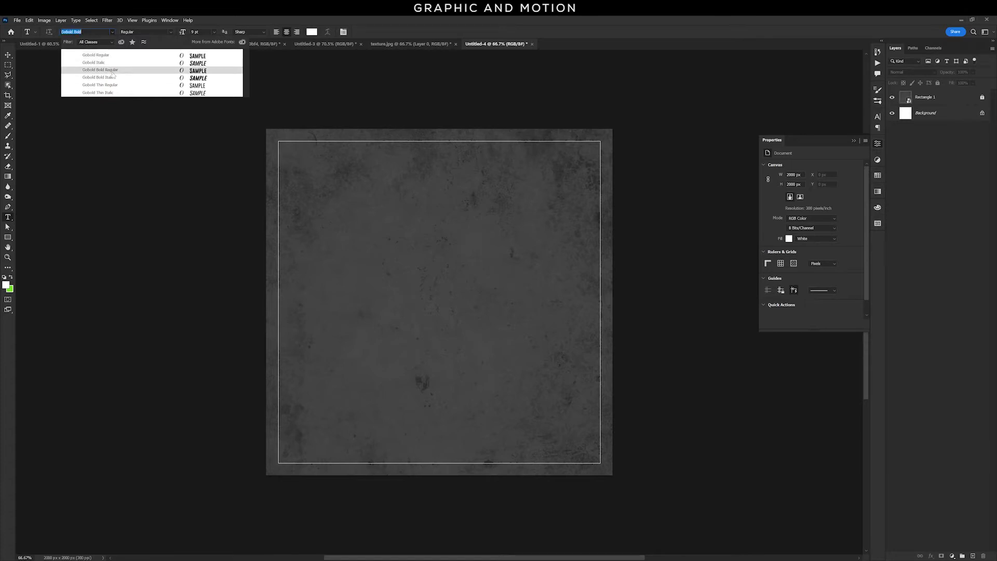
pyautogui.click(119, 69)
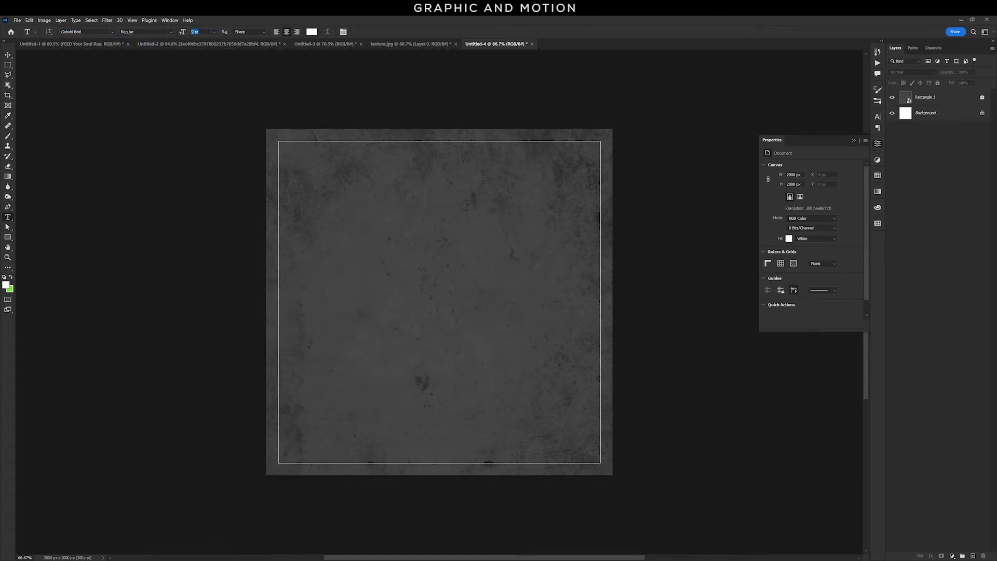
pyautogui.write('5')
pyautogui.click(311, 32)
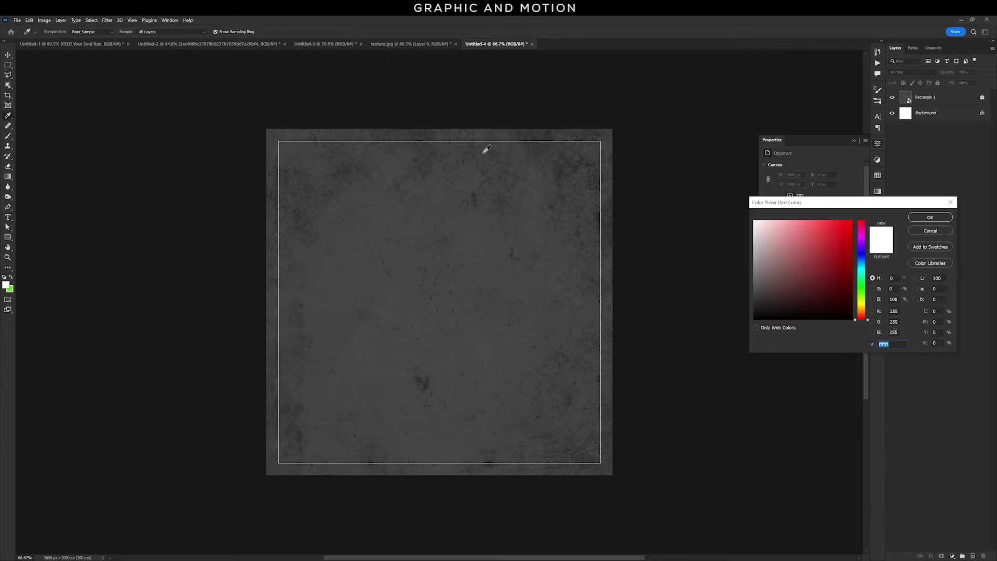
pyautogui.click(930, 217)
# - Type the headline RUN, WITH, YOUR HEART on stacked lines
pyautogui.click(402, 196)
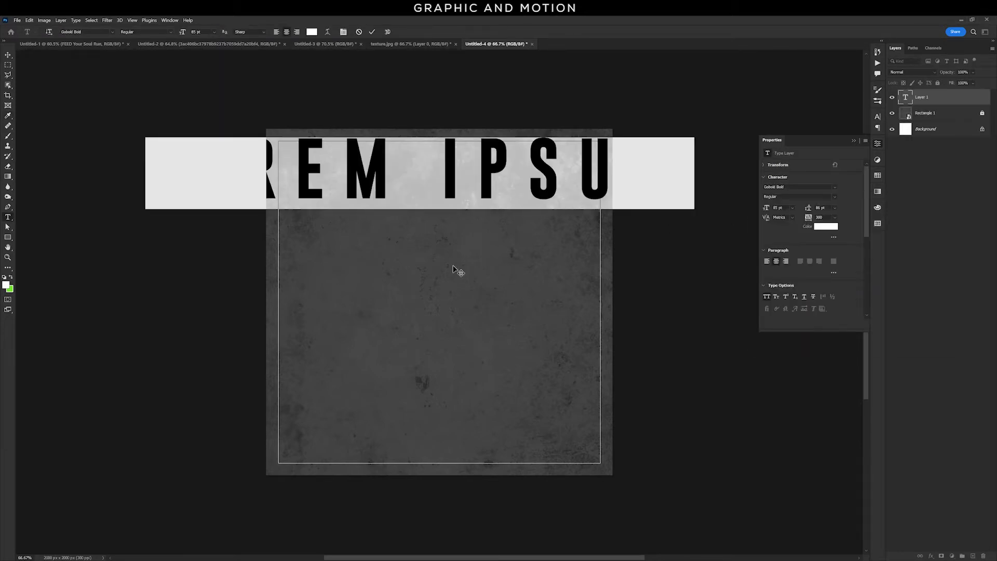
pyautogui.write('RUN')
pyautogui.press('Return')
pyautogui.write('WITH')
pyautogui.press('Return')
pyautogui.write('Y')
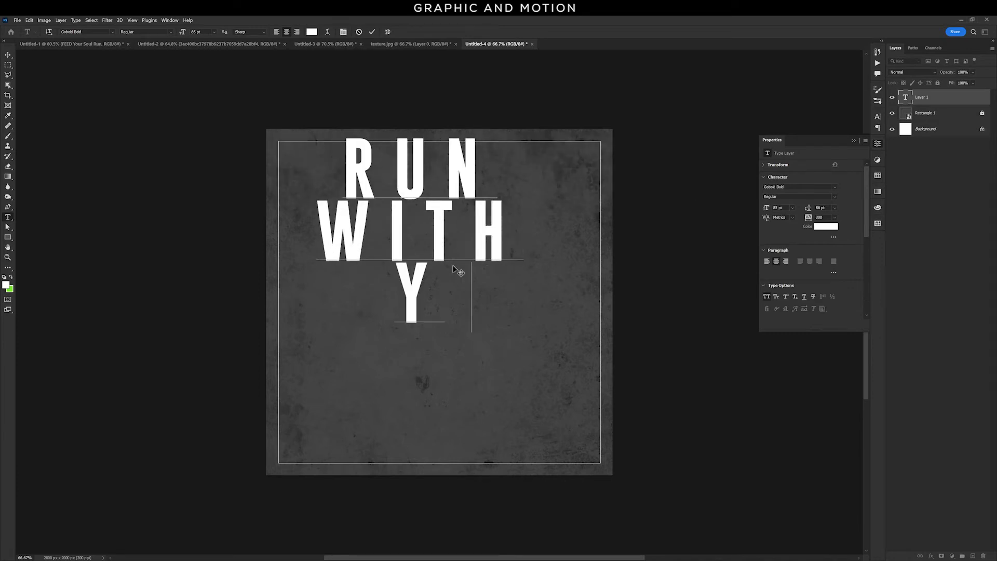
pyautogui.write('OUR HEART')
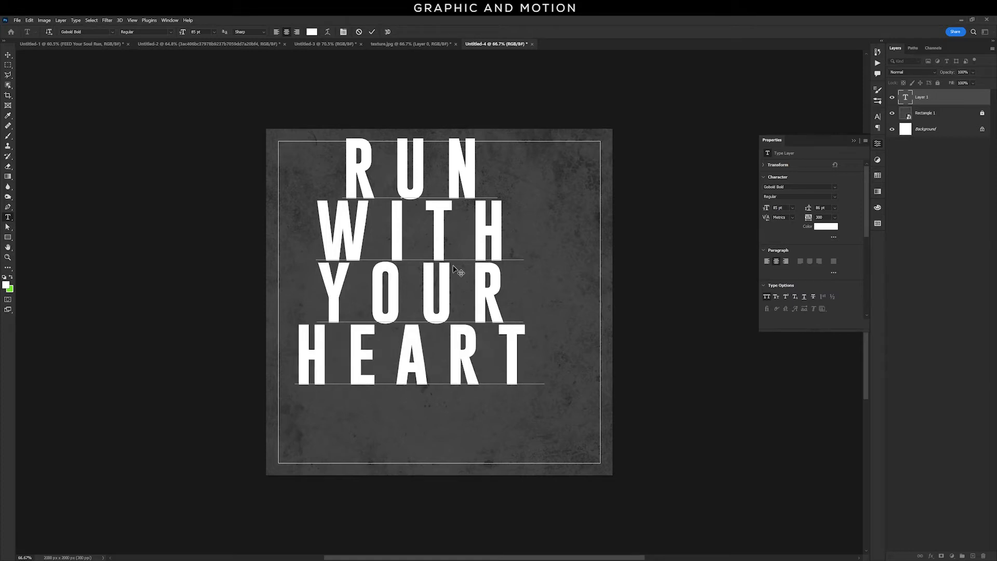
# - Set the headline's tracking to 0 and move it to the poster centre
pyautogui.moveTo(346, 172); pyautogui.dragTo(568, 360)
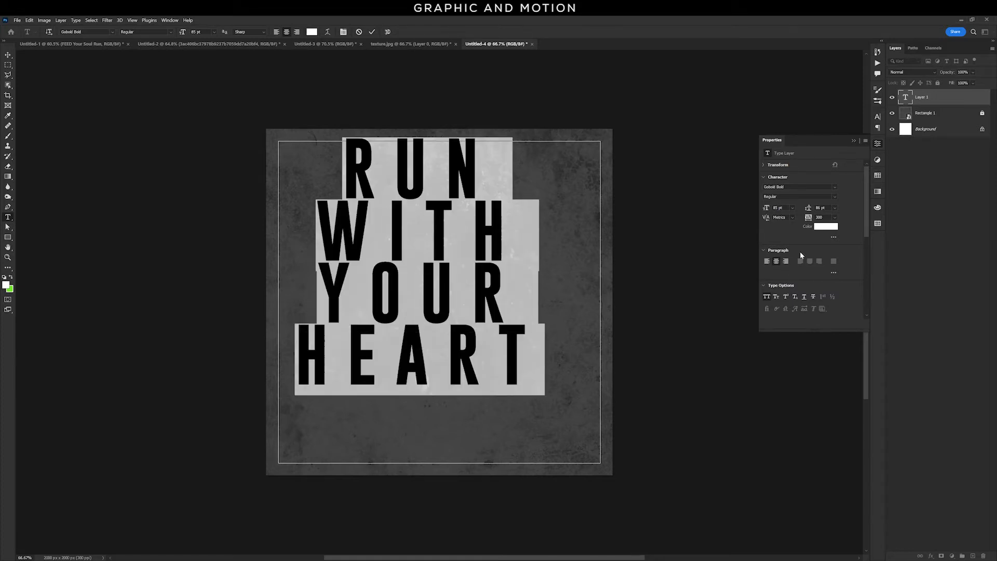
pyautogui.click(835, 218)
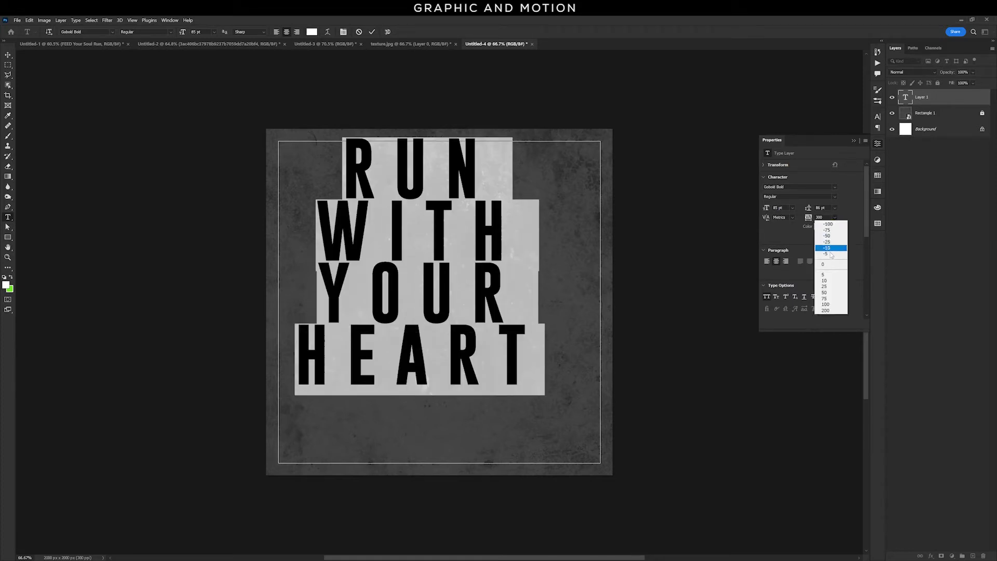
pyautogui.click(829, 265)
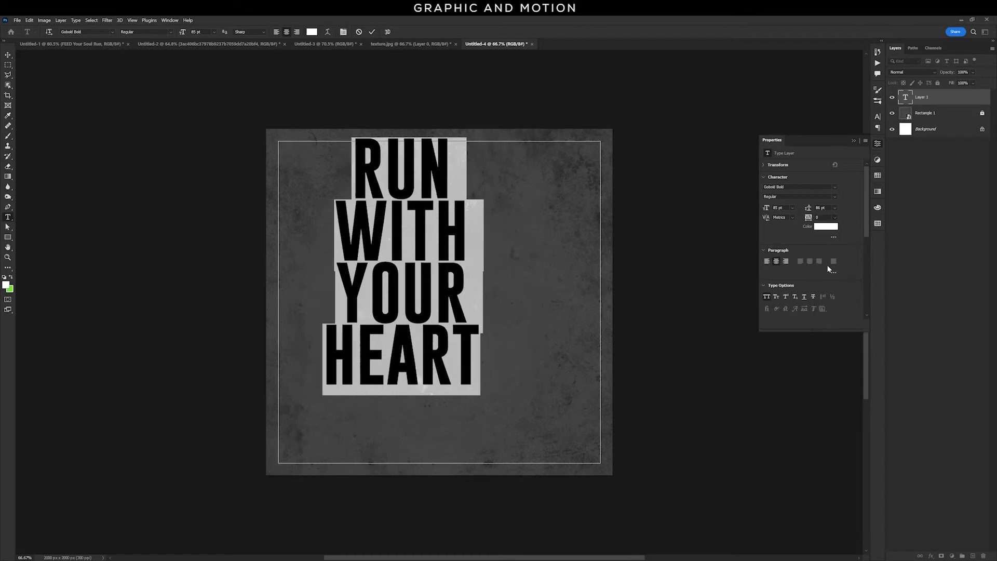
pyautogui.click(7, 55)
pyautogui.moveTo(449, 255); pyautogui.dragTo(486, 281)
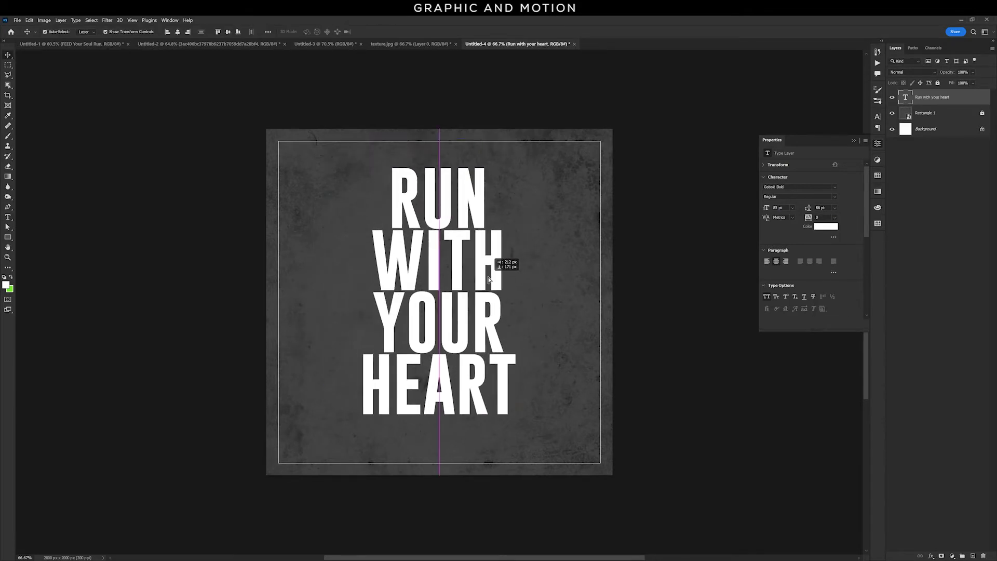
# - Scale the headline down slightly and nudge it back to centre
pyautogui.click(516, 413)
pyautogui.moveTo(518, 426); pyautogui.dragTo(512, 408)
pyautogui.press('Return')
pyautogui.moveTo(461, 367); pyautogui.dragTo(463, 350)
# - Duplicate the headline text layer
pyautogui.click(659, 298)
pyautogui.click(950, 100)
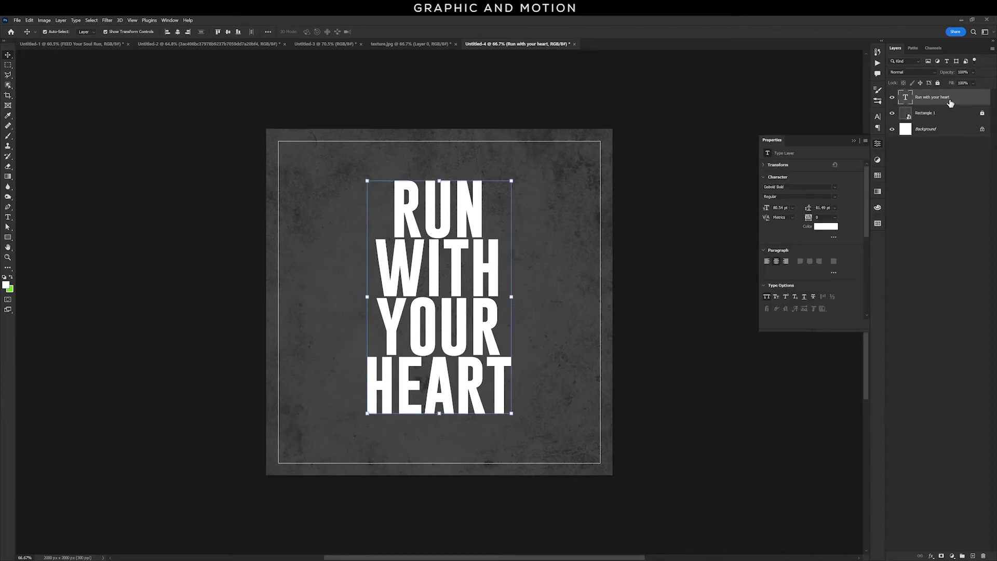
pyautogui.rightClick(949, 103)
pyautogui.click(933, 136)
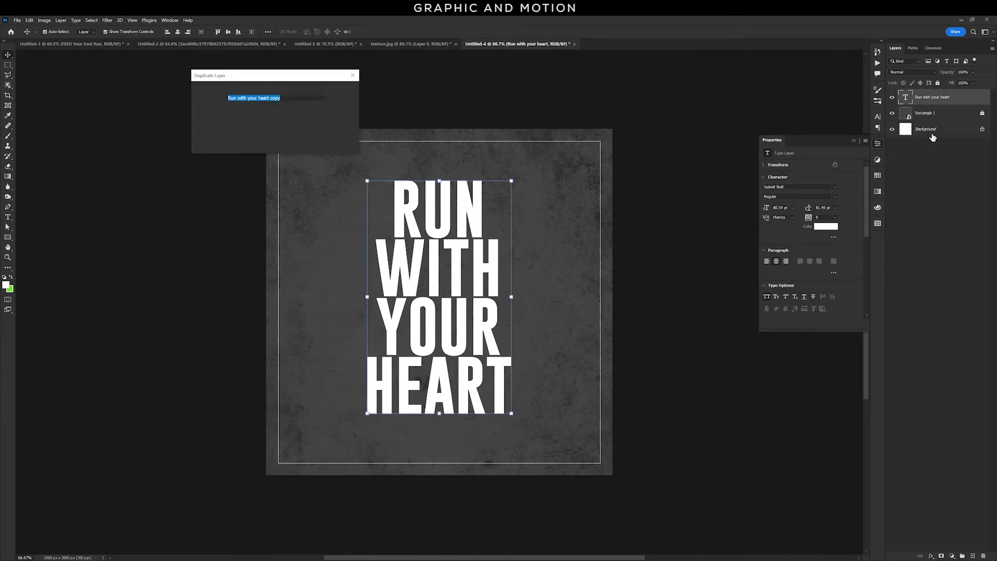
pyautogui.click(349, 96)
# - Open the Layer Style settings for the original headline layer
pyautogui.click(737, 111)
pyautogui.click(959, 118)
pyautogui.doubleClick(969, 119)
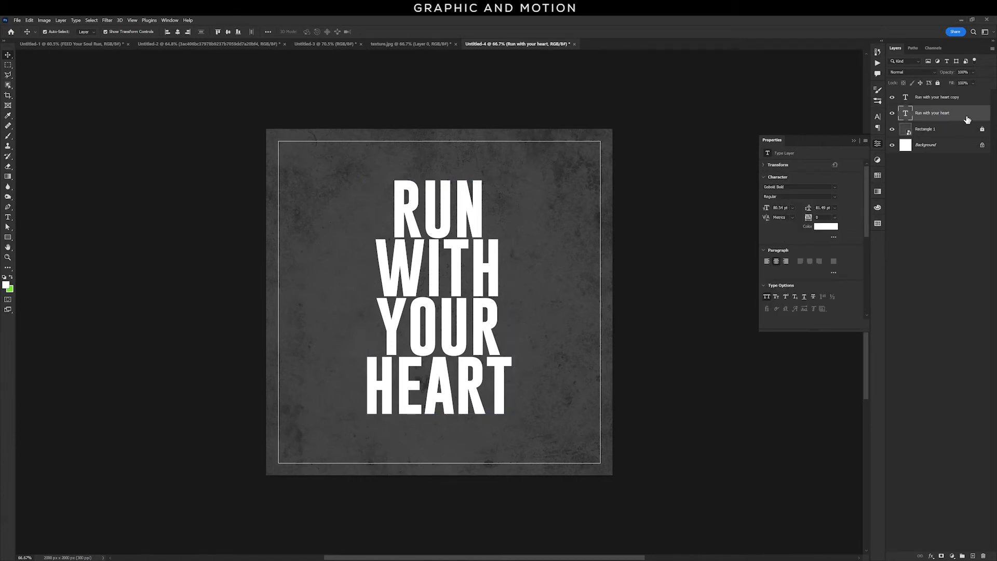
# - Give the original headline a white outline stroke and check it by toggling the filled copy's visibility
pyautogui.click(690, 318)
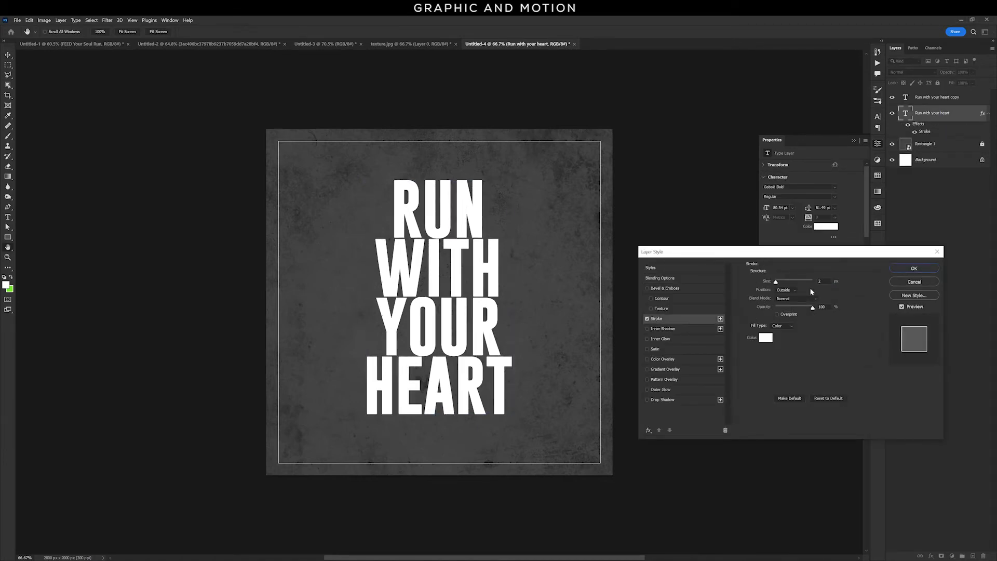
pyautogui.click(902, 269)
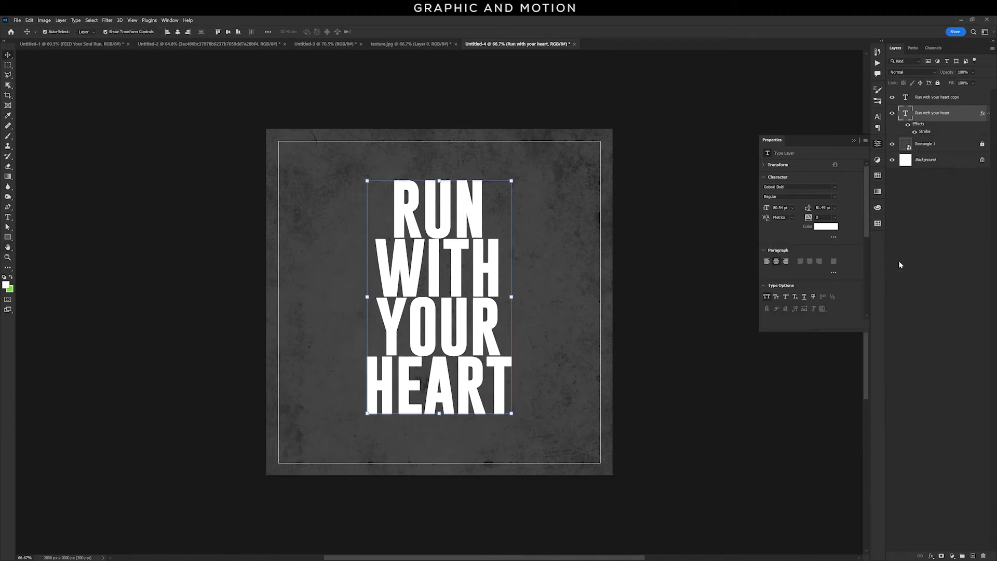
pyautogui.click(786, 79)
pyautogui.click(892, 98)
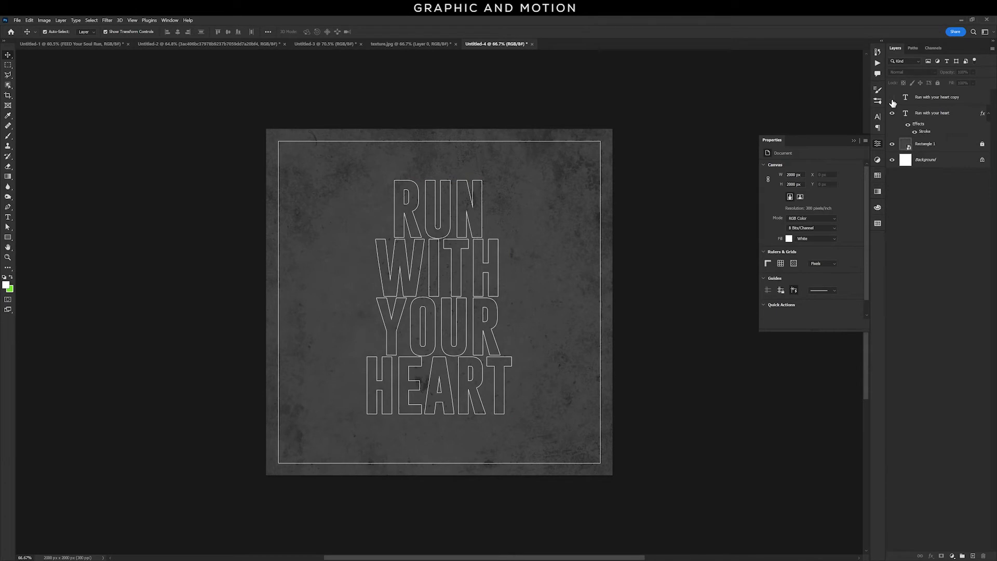
pyautogui.click(893, 99)
pyautogui.click(940, 100)
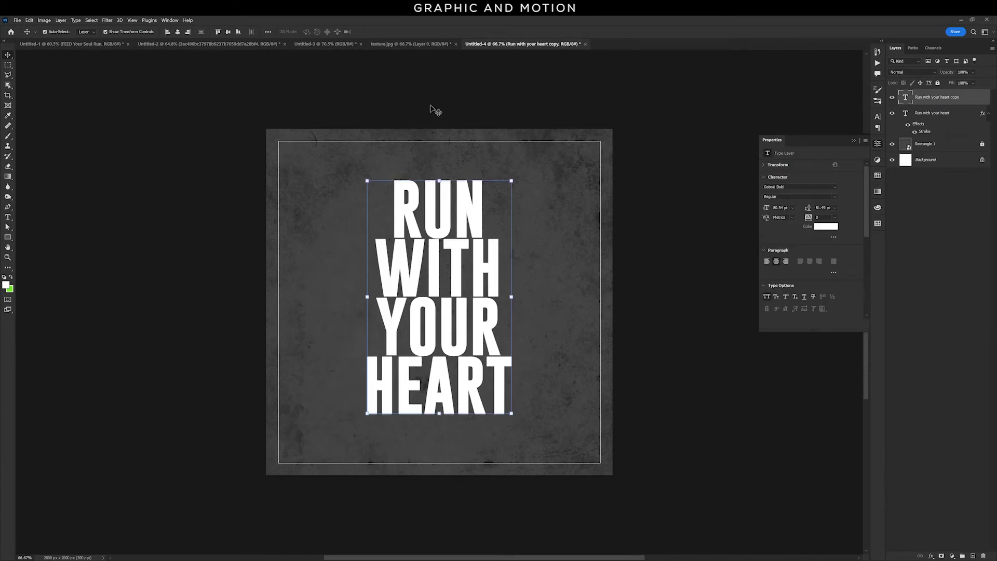
pyautogui.click(418, 44)
# - Place the grunge texture in the poster and clip it to the filled headline copy
pyautogui.moveTo(500, 176); pyautogui.dragTo(500, 338)
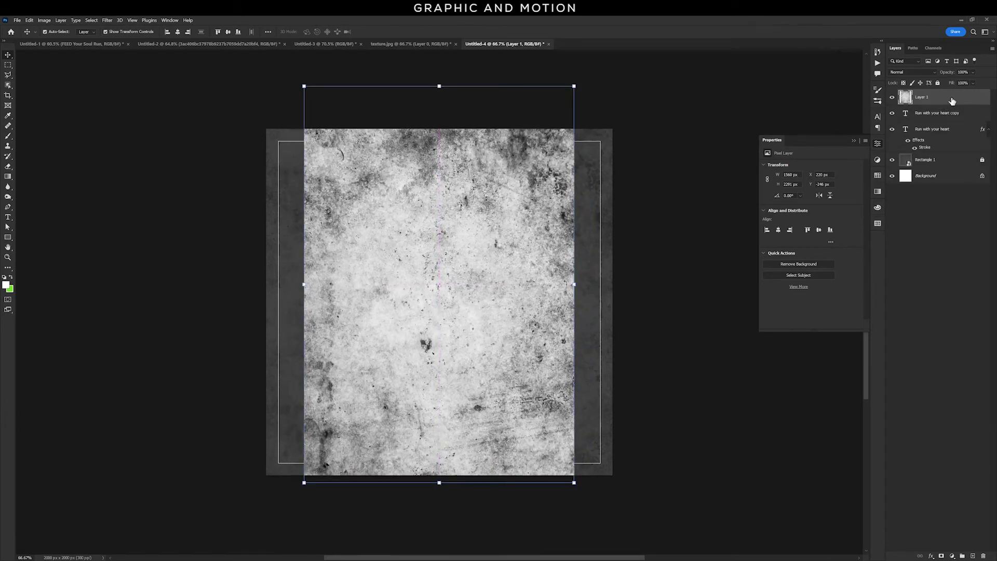
pyautogui.rightClick(953, 101)
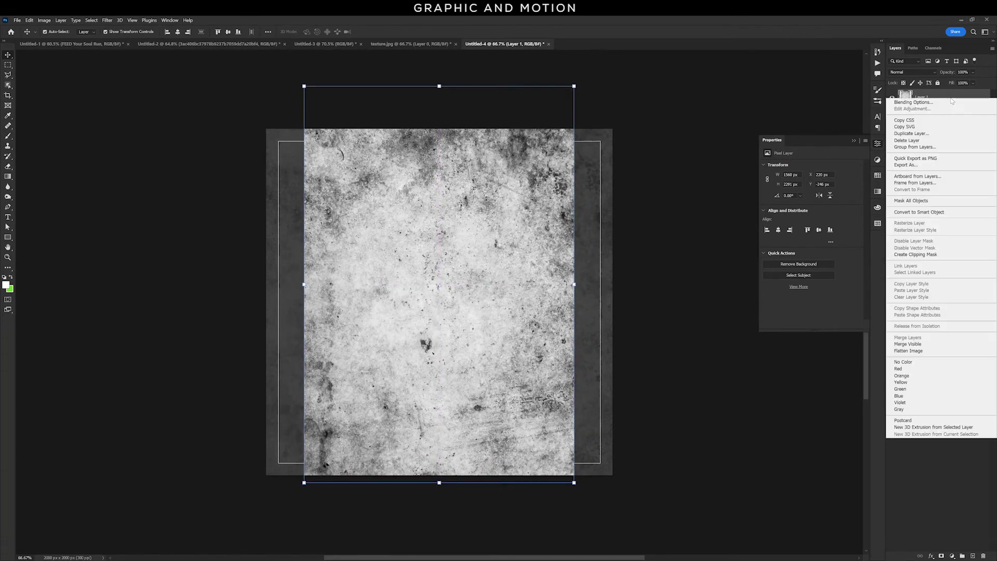
pyautogui.click(930, 255)
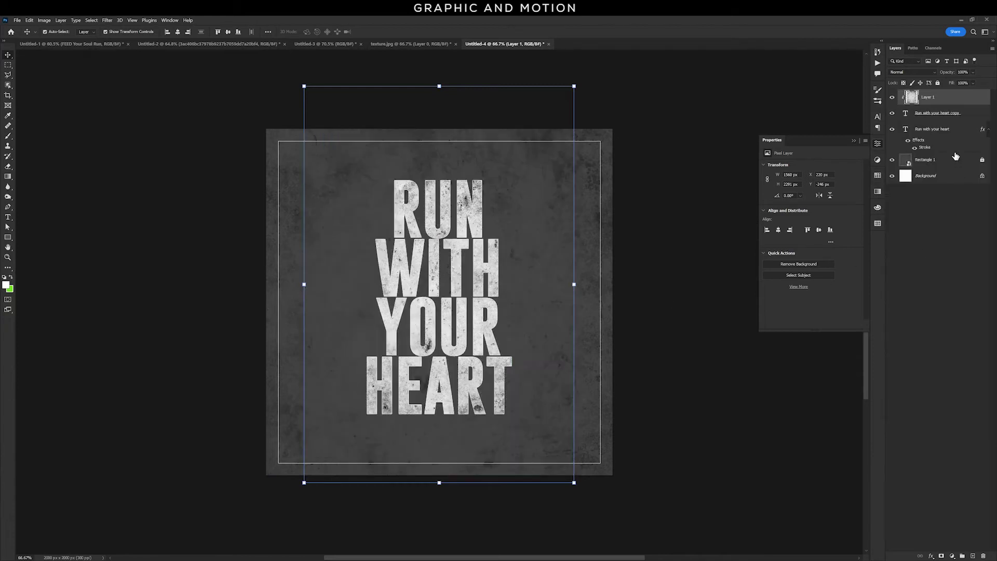
# - Convert the texture and headline copy into a single smart object
pyautogui.click(967, 116)
pyautogui.keyDown('shift'); pyautogui.click(961, 99); pyautogui.keyUp('shift')
pyautogui.rightClick(961, 100)
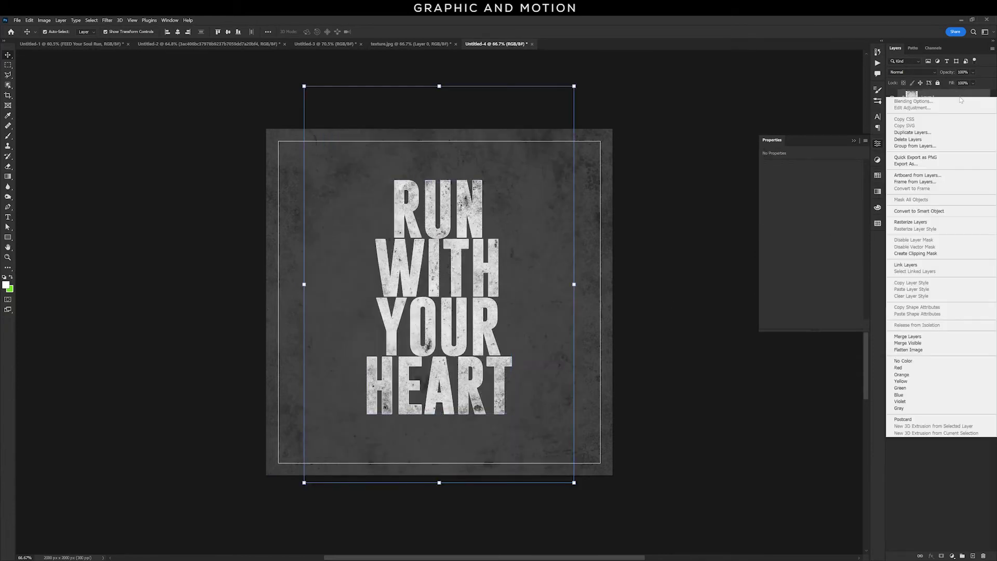
pyautogui.click(958, 213)
pyautogui.click(681, 227)
pyautogui.click(470, 213)
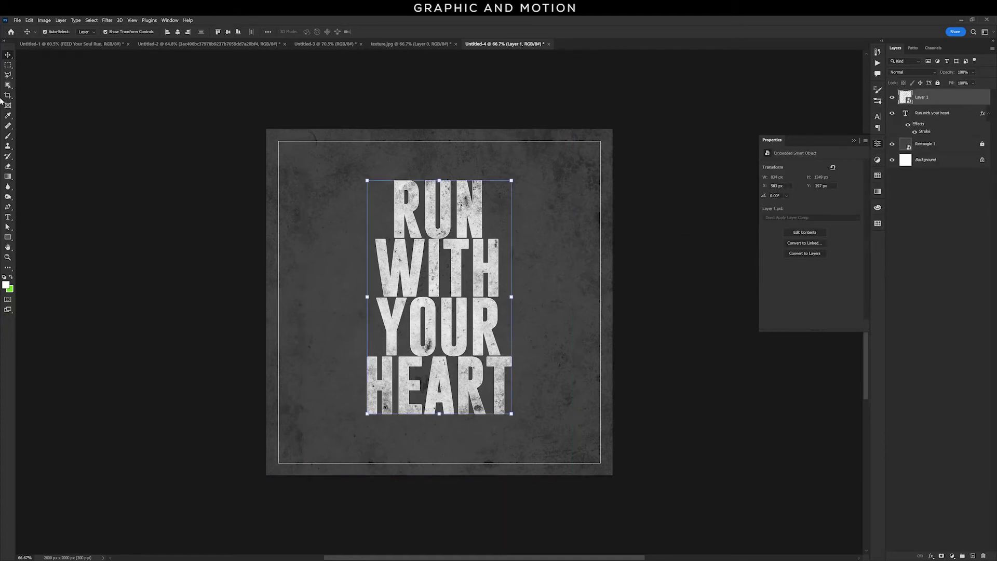
# - Draw a diagonal Polygonal Lasso selection around the right half of the headline
pyautogui.click(8, 76)
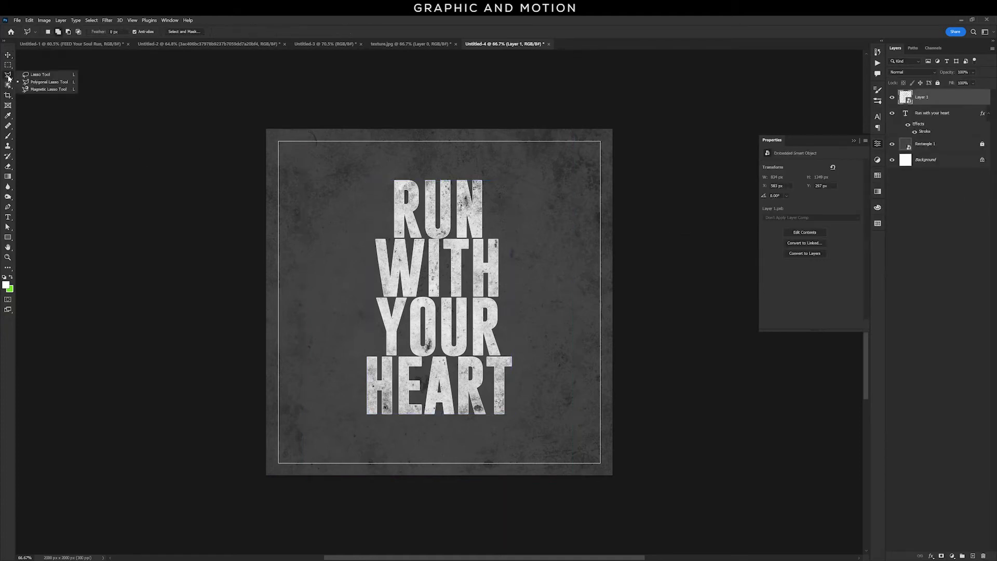
pyautogui.click(37, 82)
pyautogui.click(384, 208)
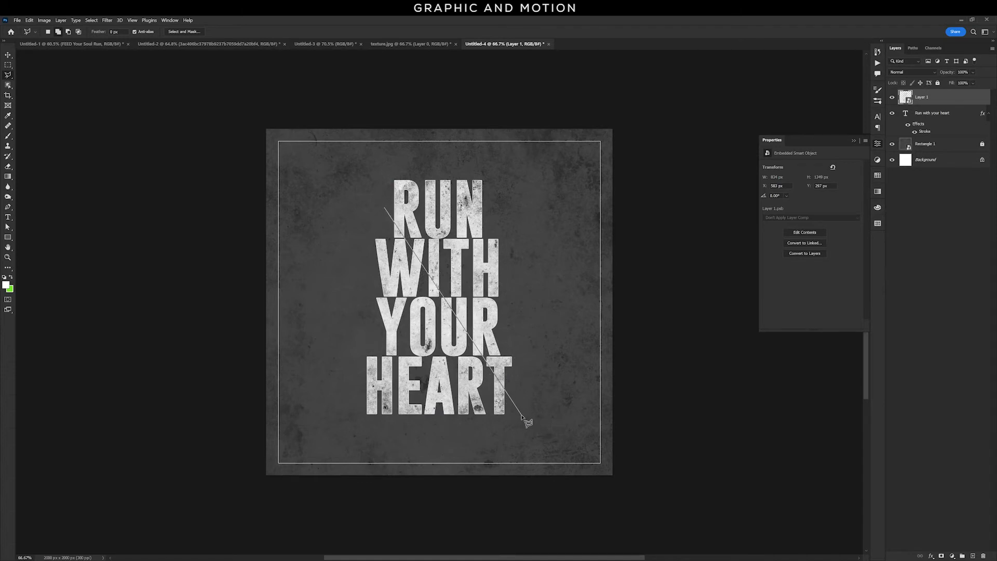
pyautogui.click(521, 415)
pyautogui.click(510, 160)
pyautogui.click(366, 160)
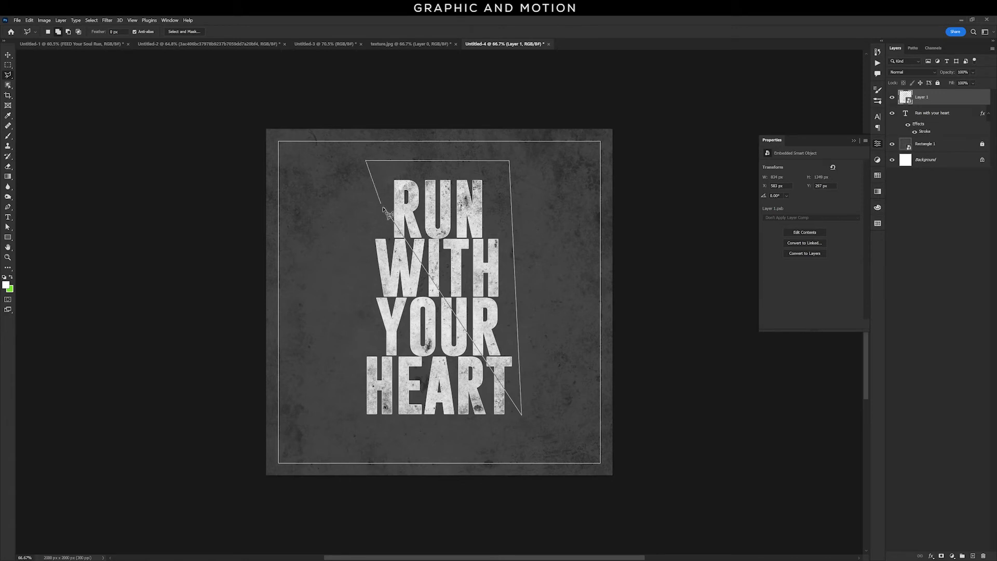
pyautogui.click(385, 208)
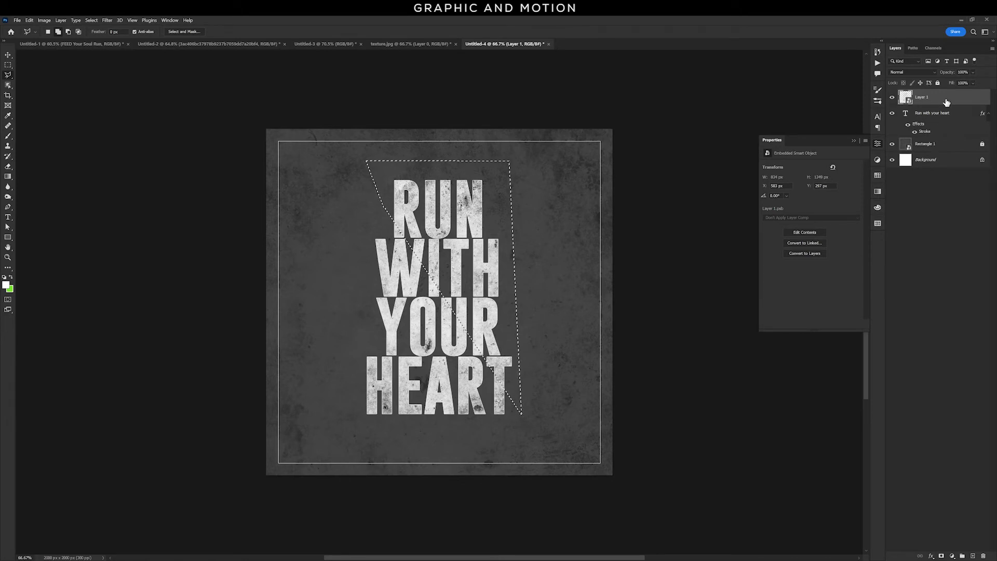
# - Add a layer mask to the textured headline from the diagonal selection
pyautogui.click(942, 555)
pyautogui.press('v')
pyautogui.click(117, 180)
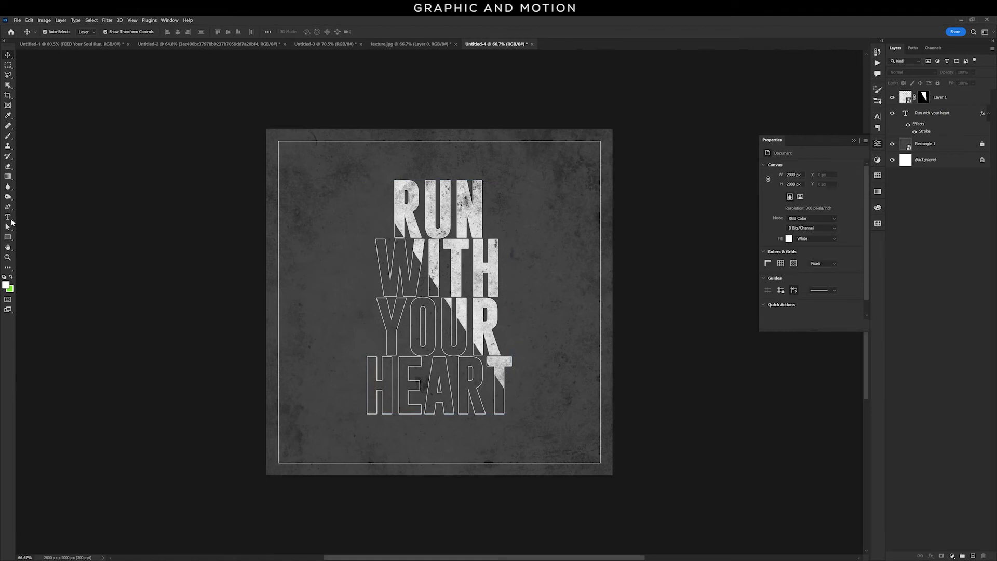
pyautogui.click(9, 221)
# - Draw a straight line along the diagonal split and nudge it up and right
pyautogui.click(7, 238)
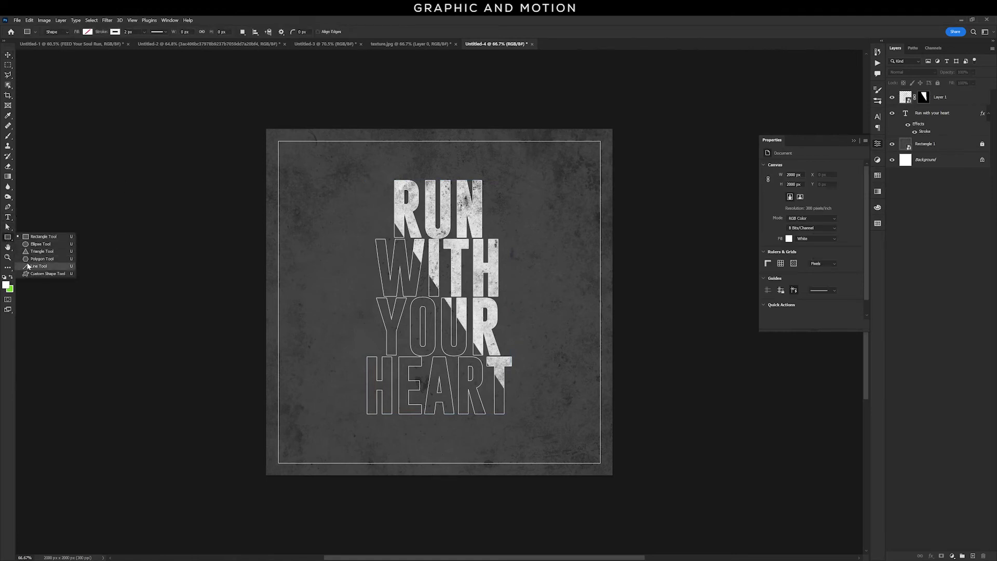
pyautogui.click(44, 268)
pyautogui.moveTo(380, 212); pyautogui.dragTo(519, 418)
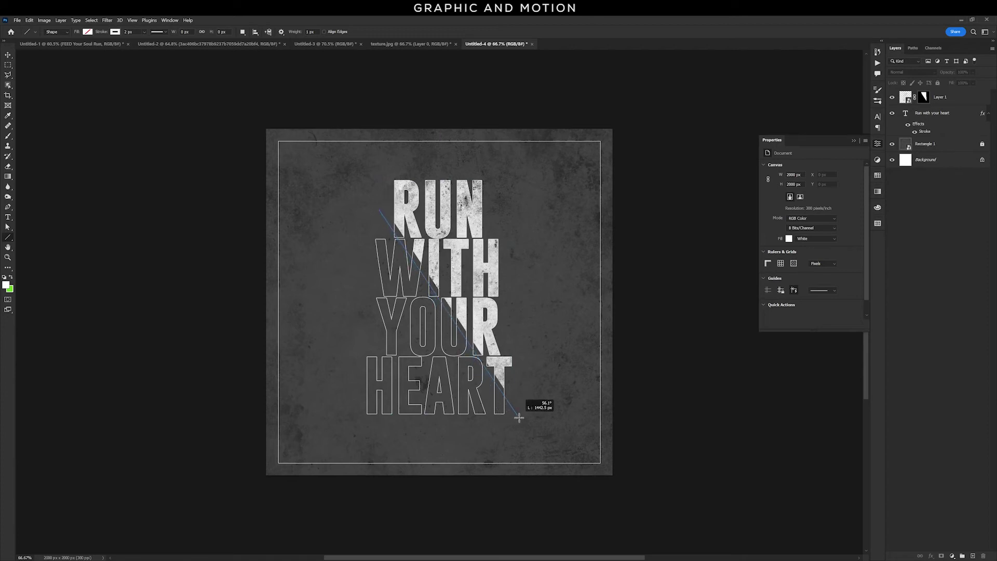
pyautogui.moveTo(519, 418); pyautogui.dragTo(520, 419)
pyautogui.click(8, 56)
pyautogui.hotkey('shift', 'Up')
pyautogui.hotkey('shift', 'Right')
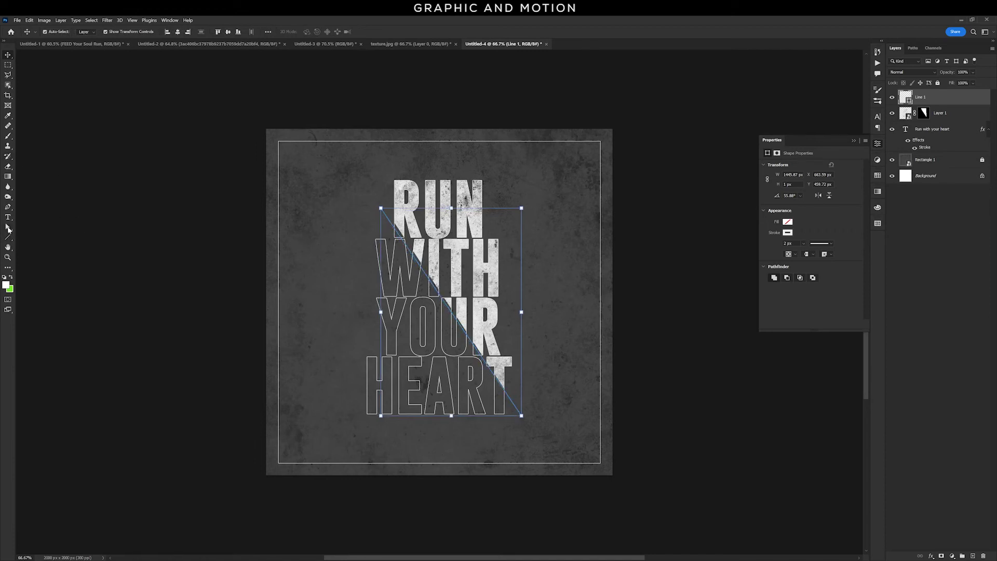
# - Adjust the line's endpoints with Direct Selection to match the mask edge
pyautogui.click(8, 228)
pyautogui.click(52, 234)
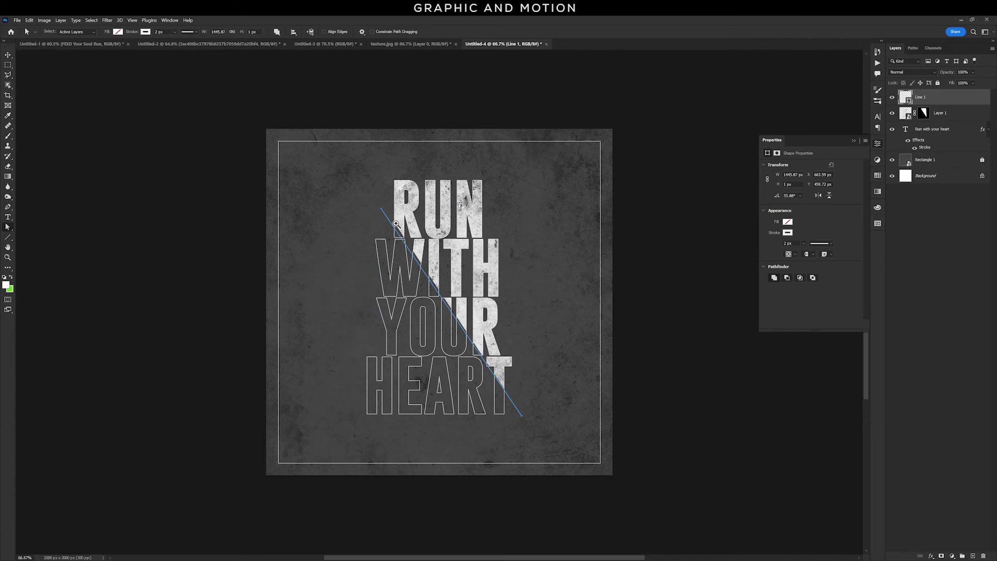
pyautogui.scroll(5, 387, 212)
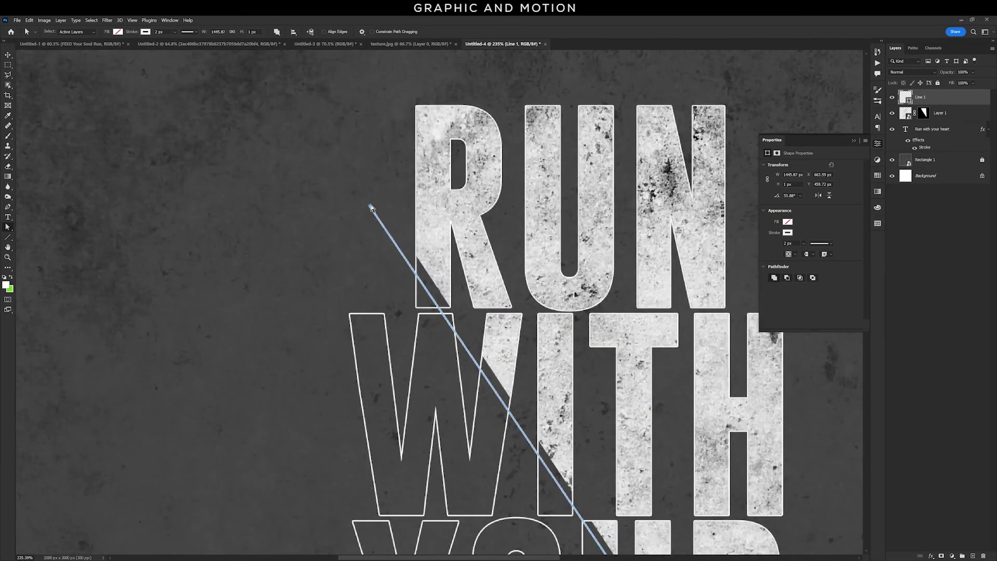
pyautogui.moveTo(371, 208); pyautogui.dragTo(378, 192)
pyautogui.scroll(-5, 533, 428)
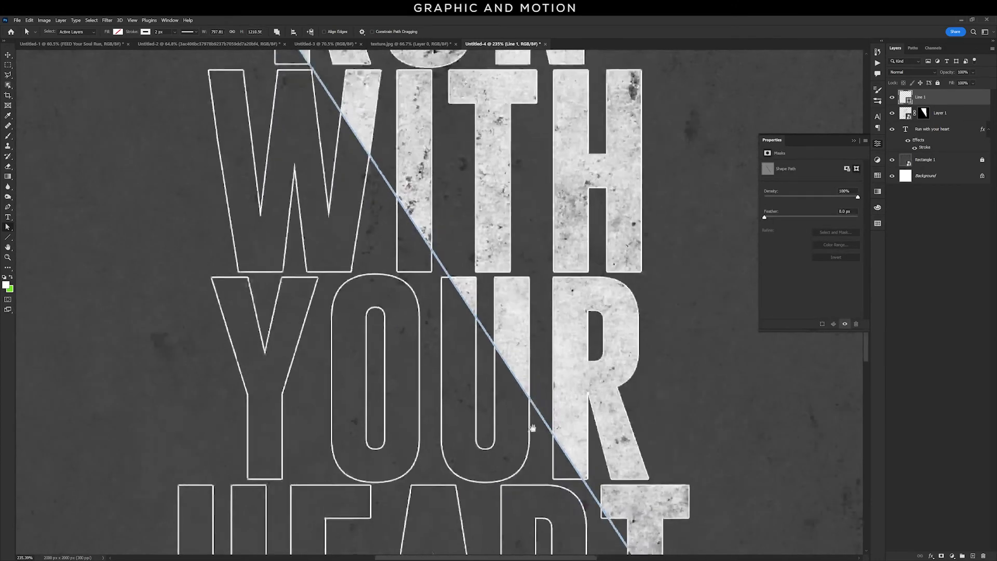
pyautogui.moveTo(532, 428); pyautogui.dragTo(320, 198)
pyautogui.moveTo(514, 466); pyautogui.dragTo(512, 461)
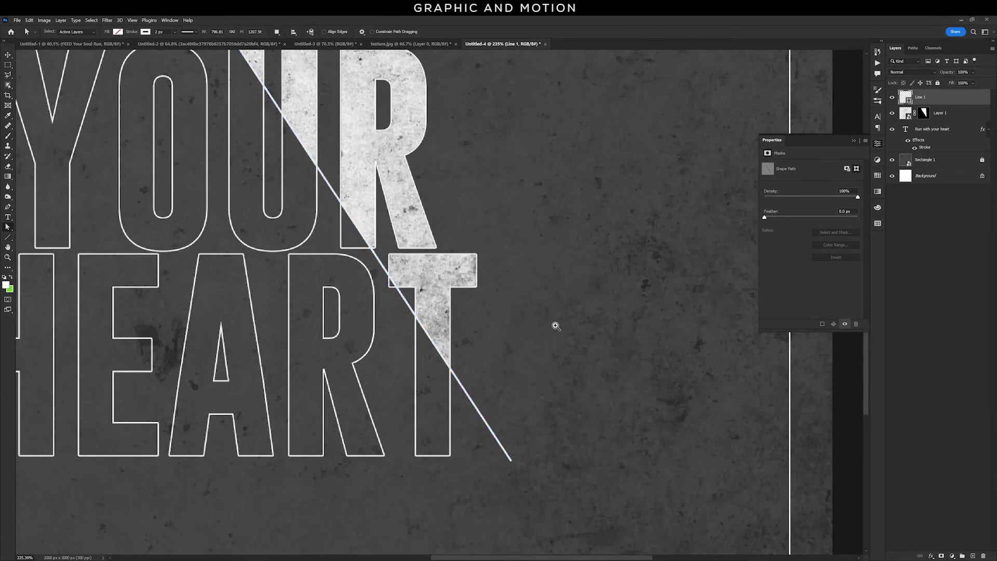
pyautogui.scroll(-5, 556, 326)
pyautogui.scroll(2, 507, 369)
pyautogui.scroll(2, 563, 287)
# - Set the type font to Nexa Black for the subtitle
pyautogui.press('v')
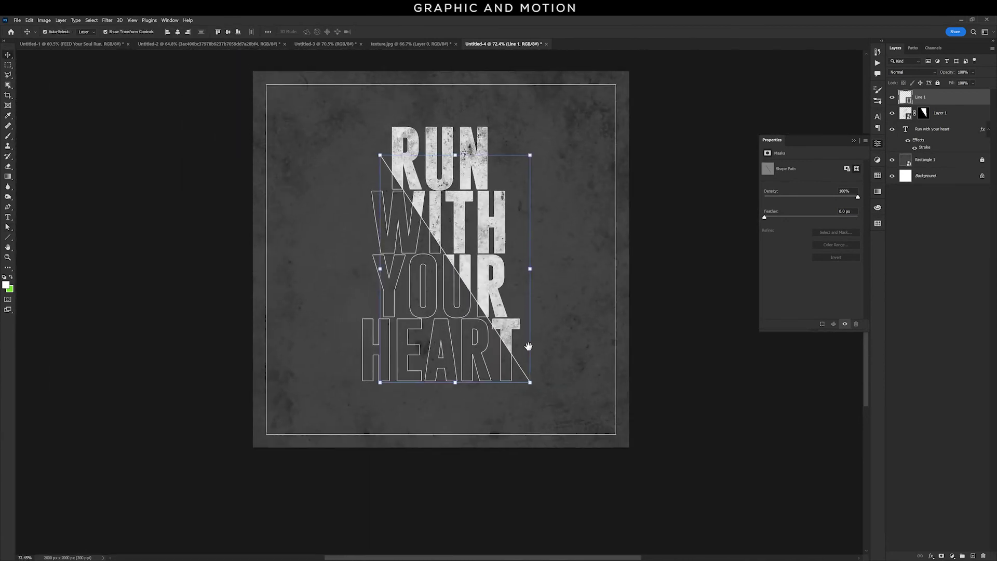
pyautogui.moveTo(529, 347); pyautogui.dragTo(540, 388)
pyautogui.click(218, 270)
pyautogui.click(8, 217)
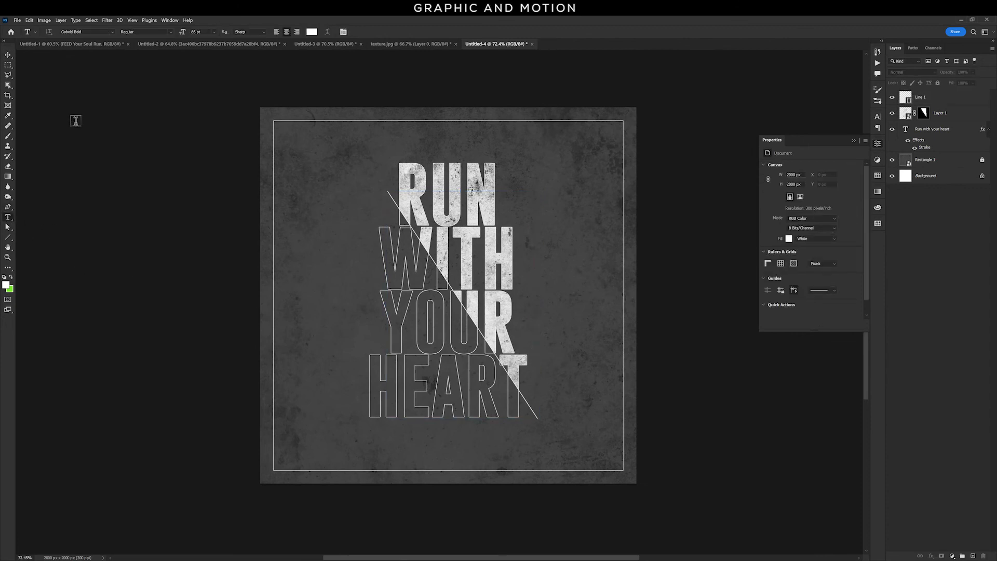
pyautogui.click(78, 31)
pyautogui.write('nexa')
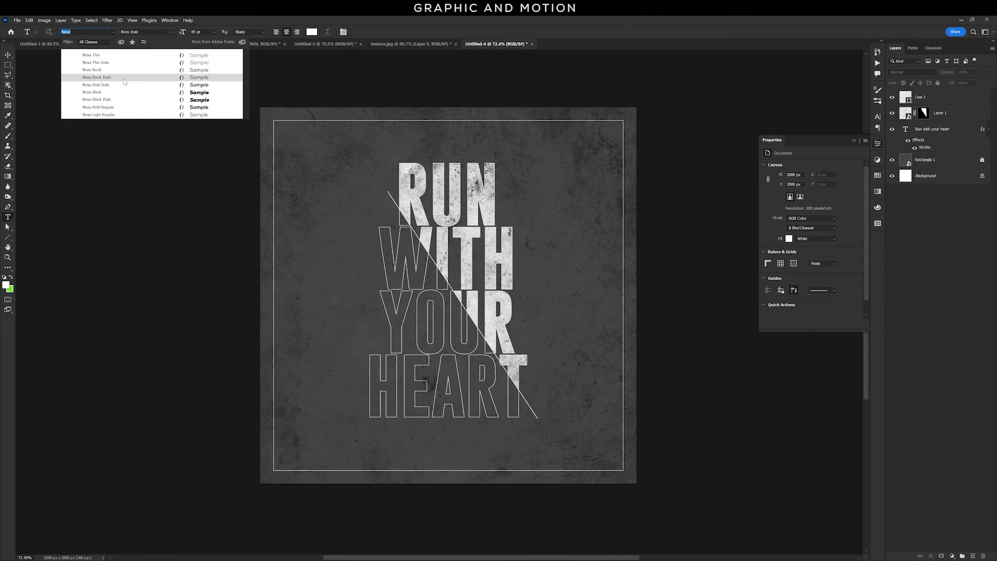
pyautogui.click(118, 98)
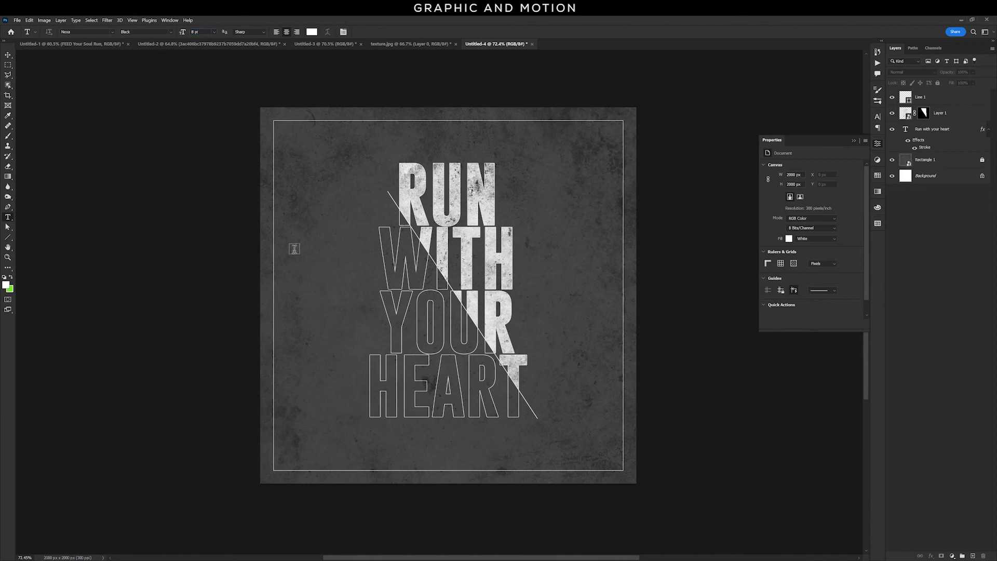
# - Paste RUN WITH YOUR HEART near the bottom, set tracking to 200, and centre it
pyautogui.click(414, 459)
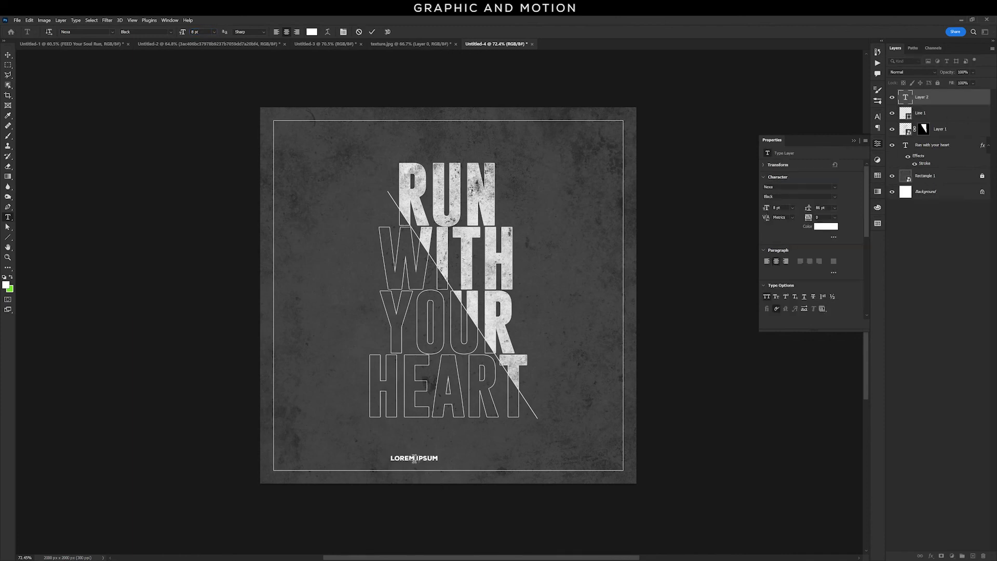
pyautogui.write('RUN')
pyautogui.hotkey('ctrl', 'v')
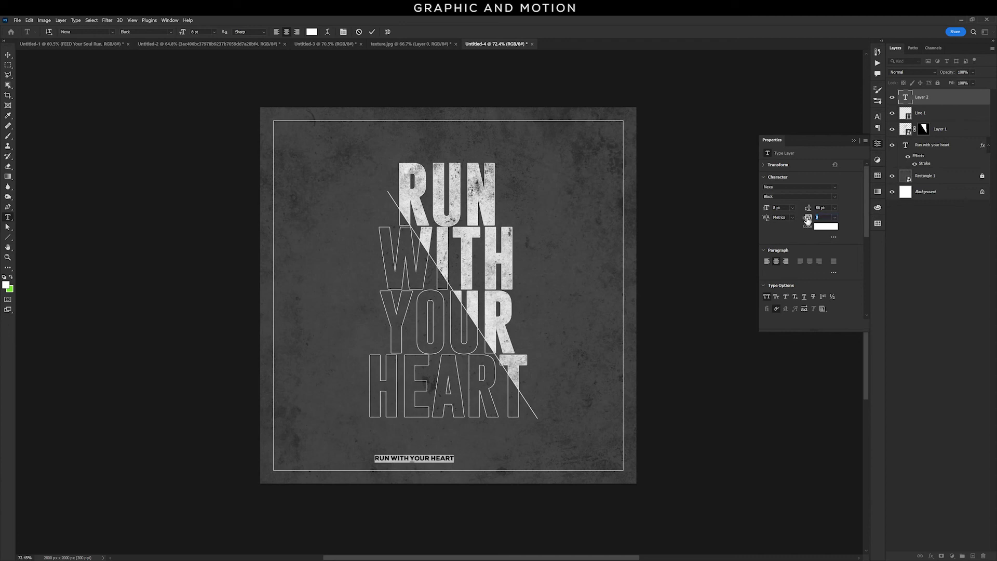
pyautogui.write('00')
pyautogui.press('Return')
pyautogui.click(8, 55)
pyautogui.moveTo(439, 460); pyautogui.dragTo(473, 461)
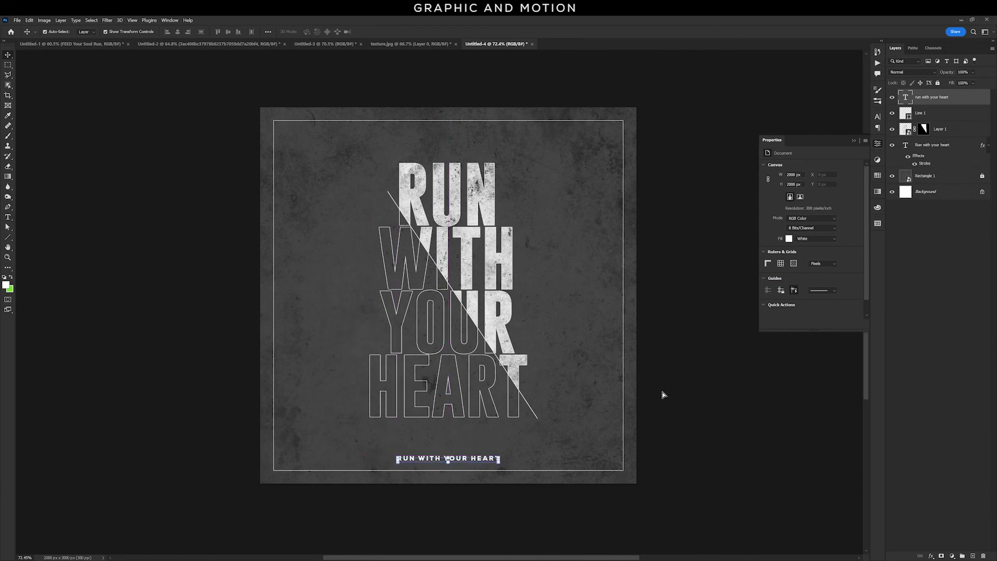
pyautogui.click(853, 140)
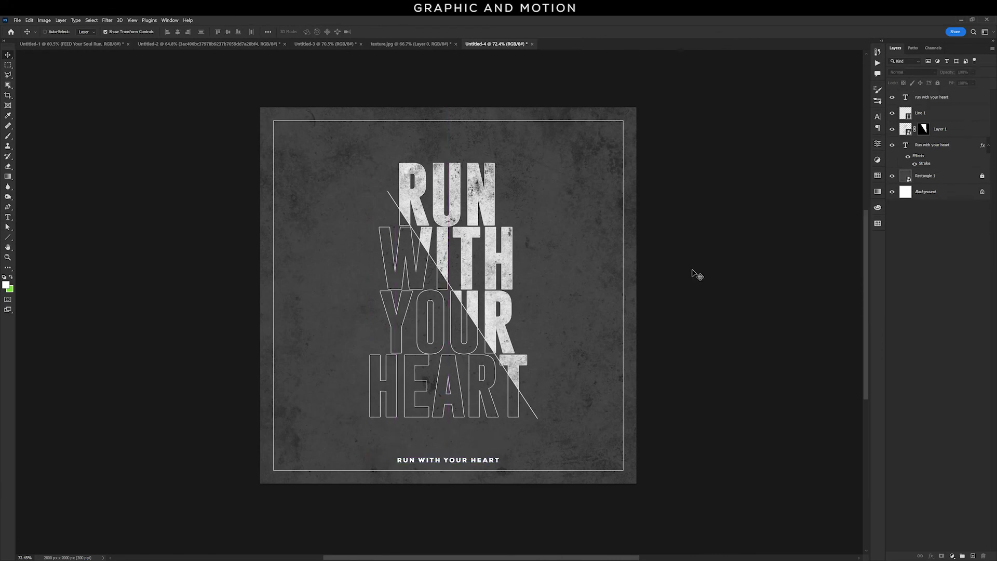
pyautogui.scroll(3, 697, 276)
# - Give the diagonal Line 1 a 3 px stroke width using the Line Tool options
pyautogui.click(555, 461)
pyautogui.click(8, 238)
pyautogui.press('Return')
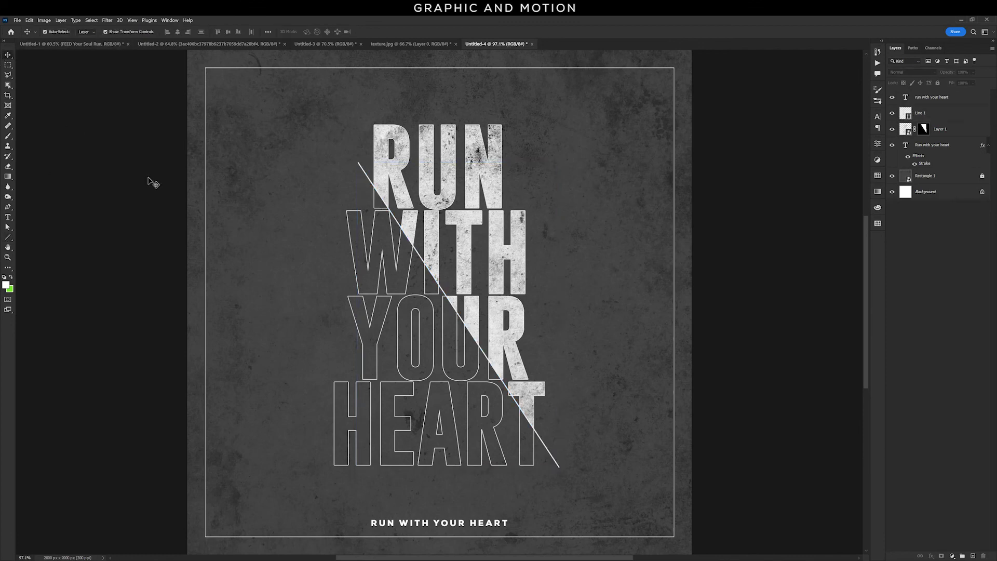